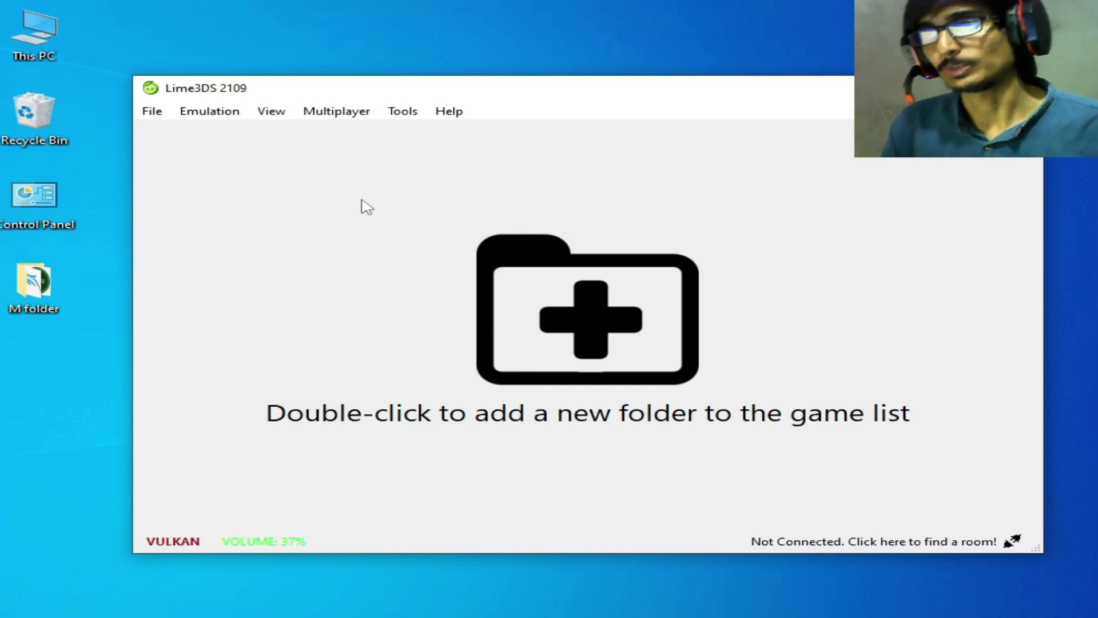
Step: Open the emulator configuration and look through the General, System and Graphics settings, keeping the emulation speed at 100%
{"action": "left_click", "coordinate": [216, 114]}
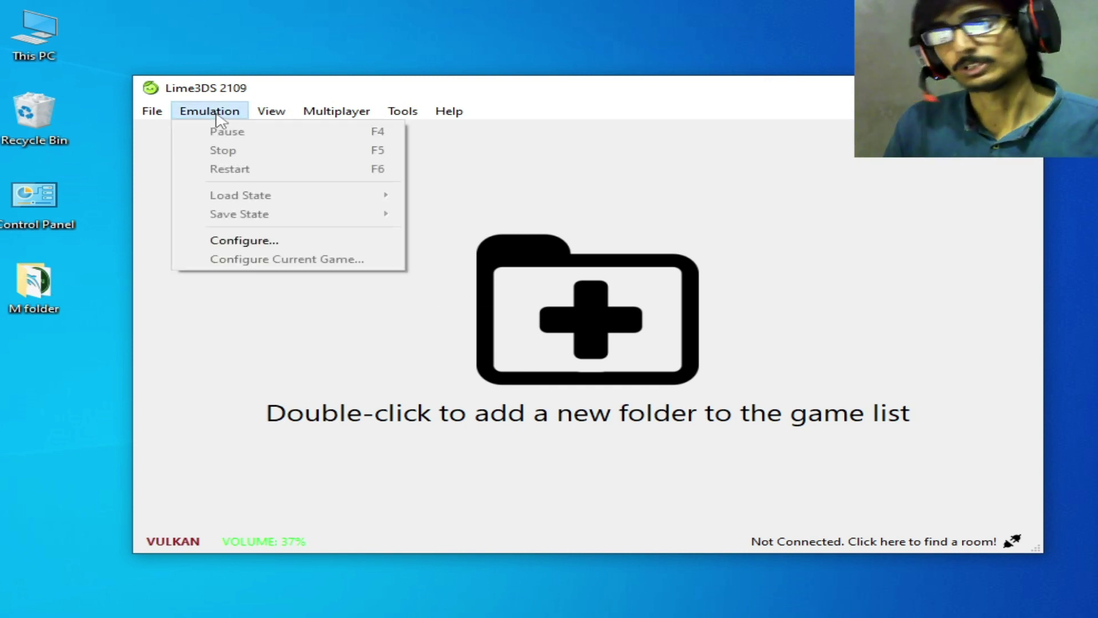
{"action": "left_click", "coordinate": [259, 243]}
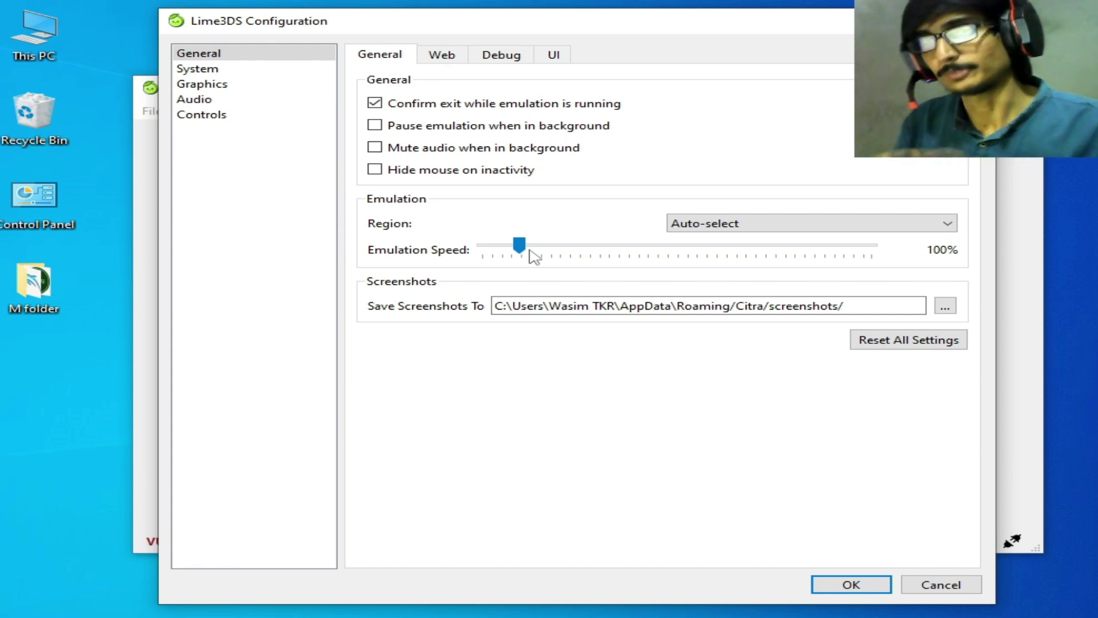
{"action": "mouse_move", "coordinate": [519, 246]}
{"action": "left_mouse_down"}
{"action": "mouse_move", "coordinate": [535, 248]}
{"action": "mouse_move", "coordinate": [521, 246]}
{"action": "left_mouse_up"}
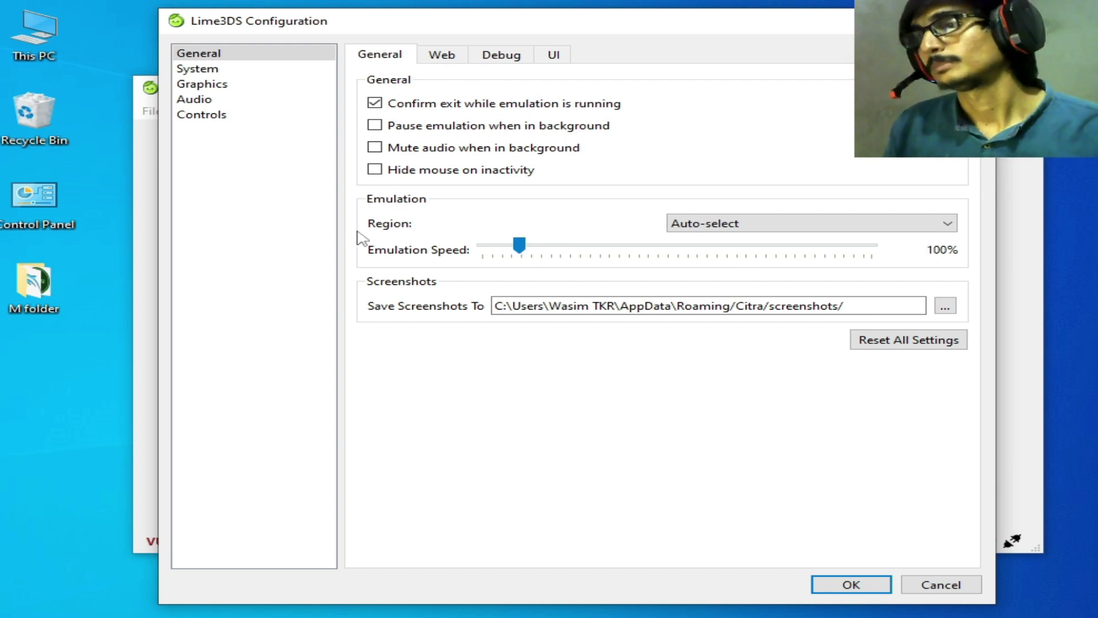
{"action": "left_click", "coordinate": [197, 69]}
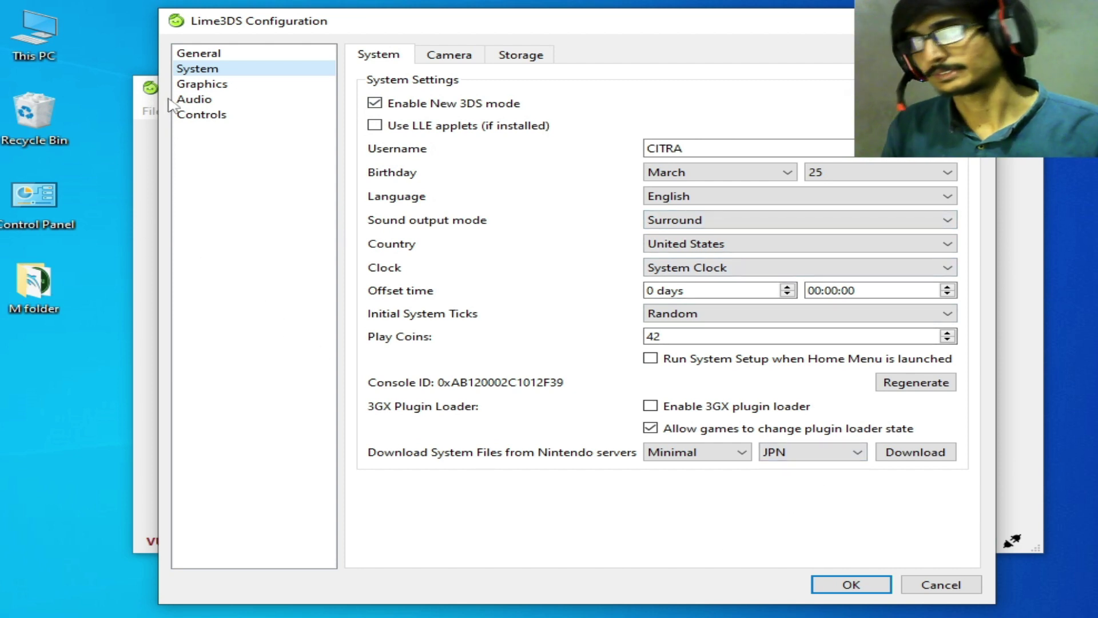
{"action": "left_click", "coordinate": [197, 86]}
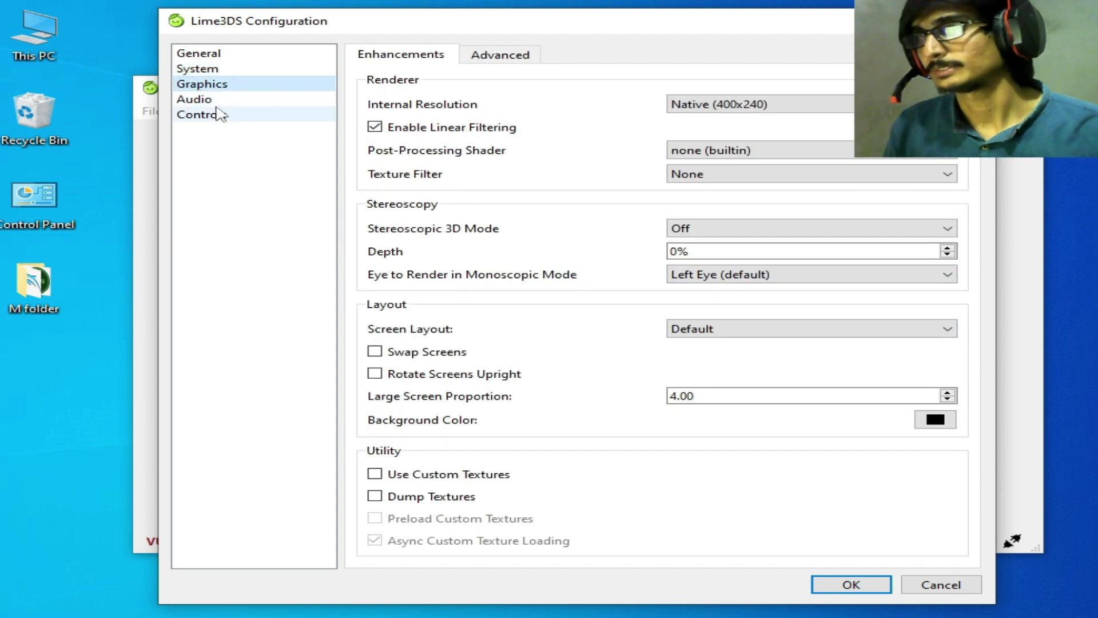
Step: In the audio settings, try LLE multi-core emulation and audio stretching, returning to HLE (fast) with stretching disabled
{"action": "left_click", "coordinate": [204, 101]}
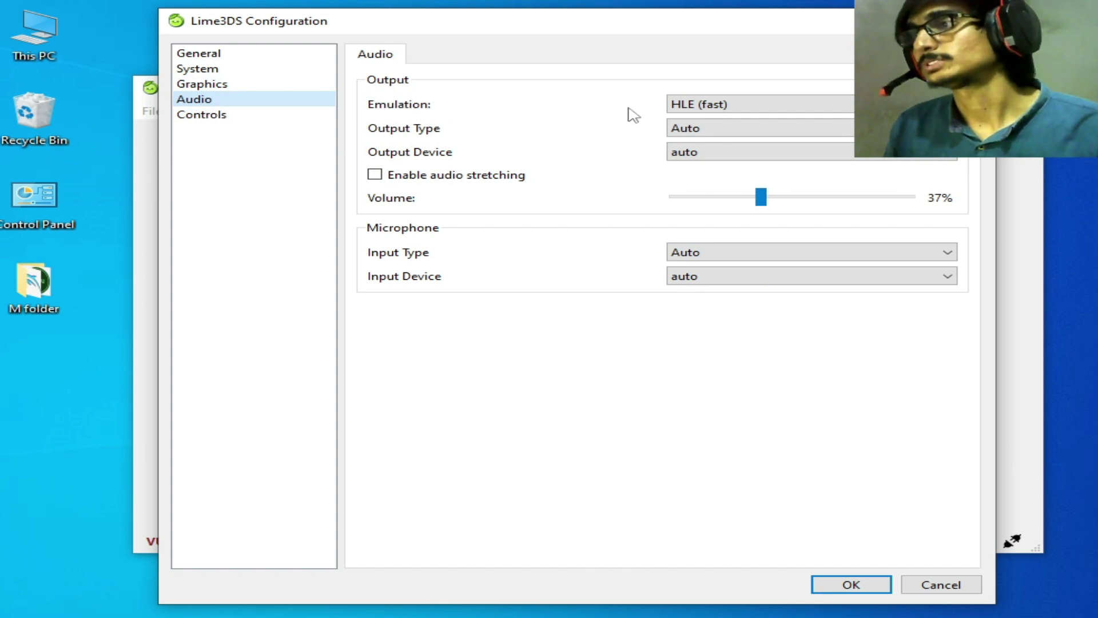
{"action": "left_click", "coordinate": [722, 109]}
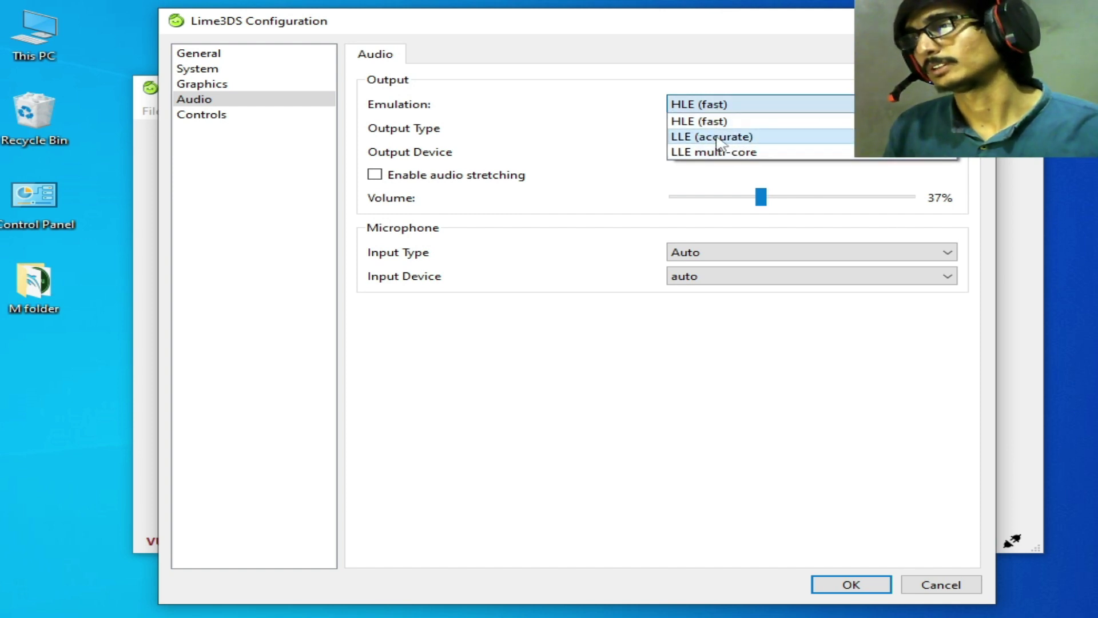
{"action": "left_click", "coordinate": [715, 152]}
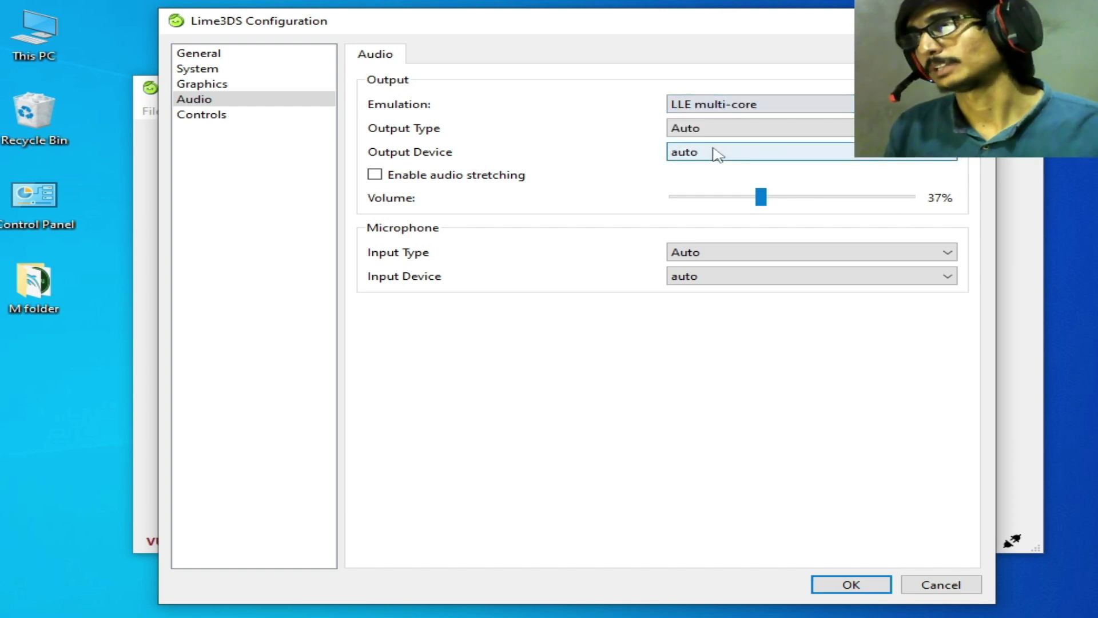
{"action": "left_click", "coordinate": [714, 107]}
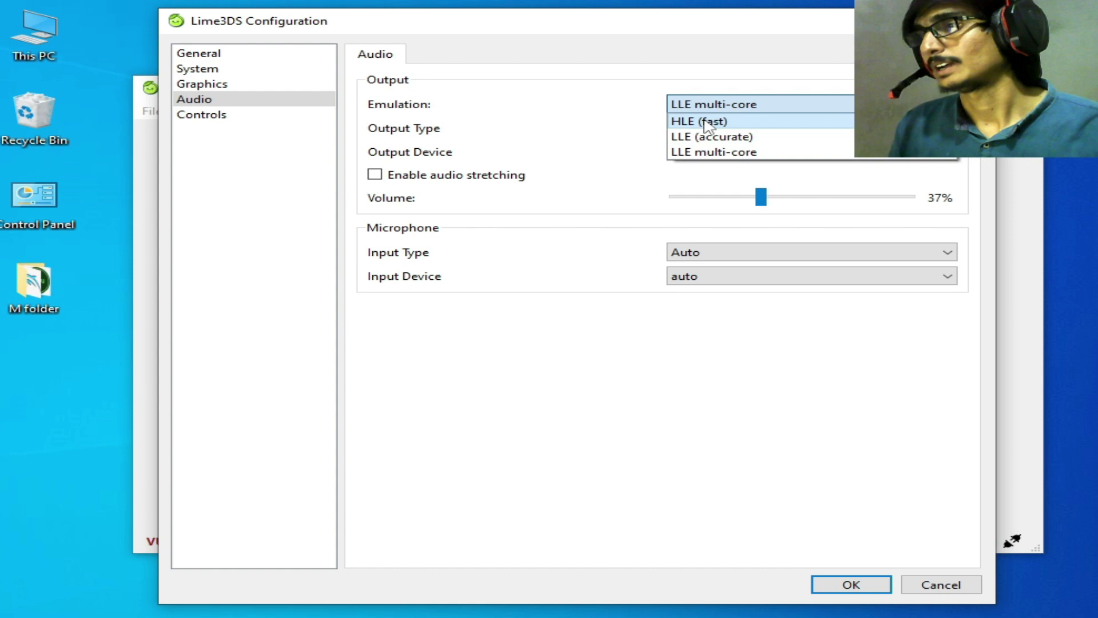
{"action": "left_click", "coordinate": [708, 122]}
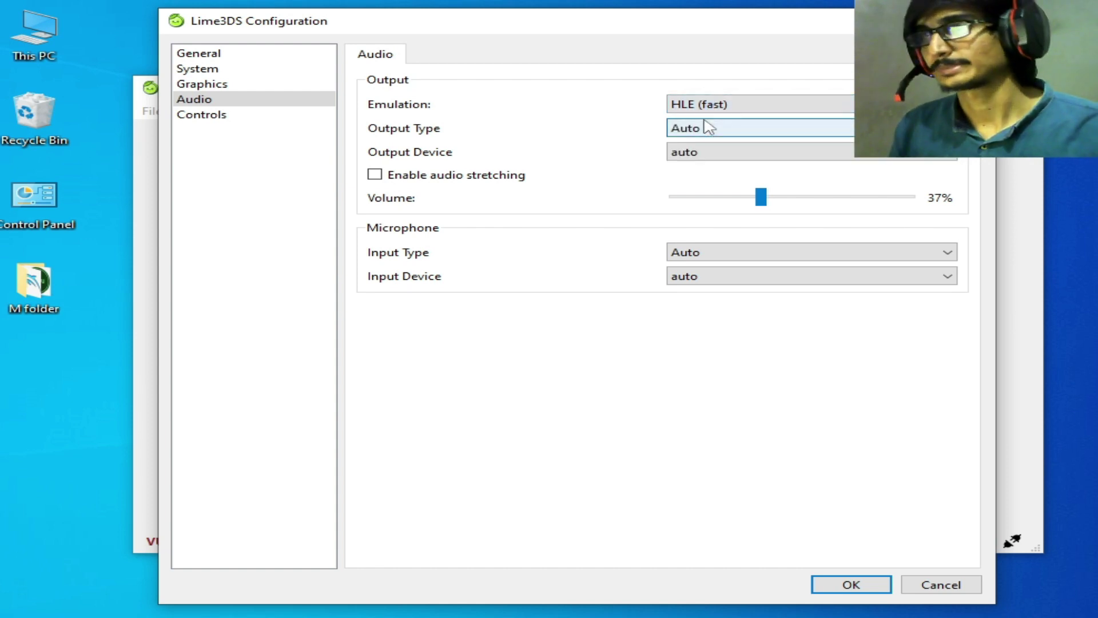
{"action": "left_click", "coordinate": [374, 174]}
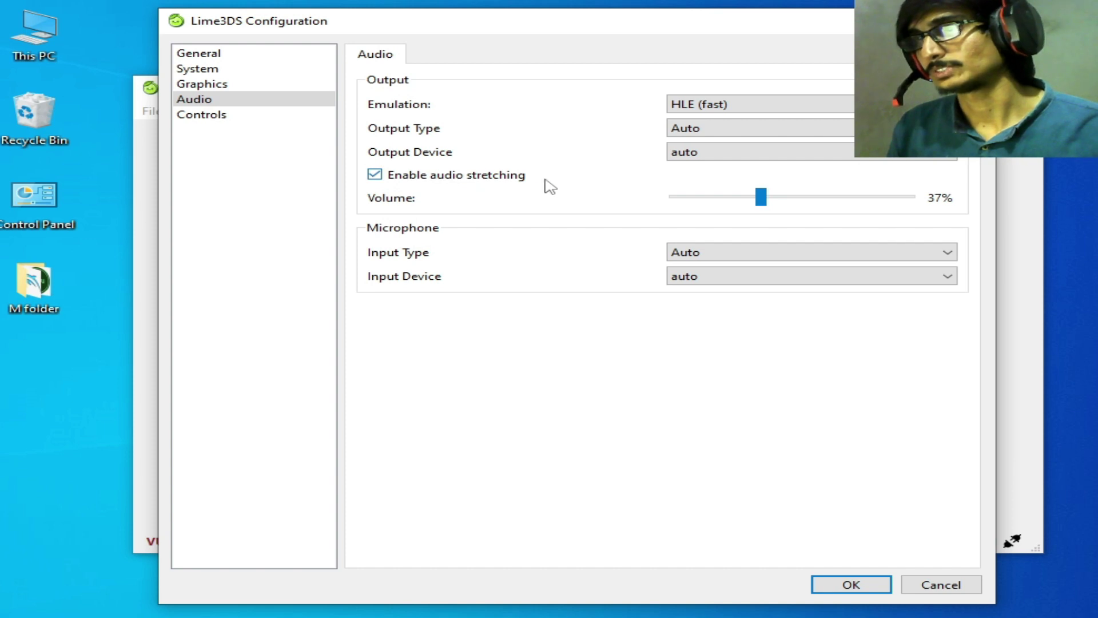
{"action": "left_click", "coordinate": [382, 175]}
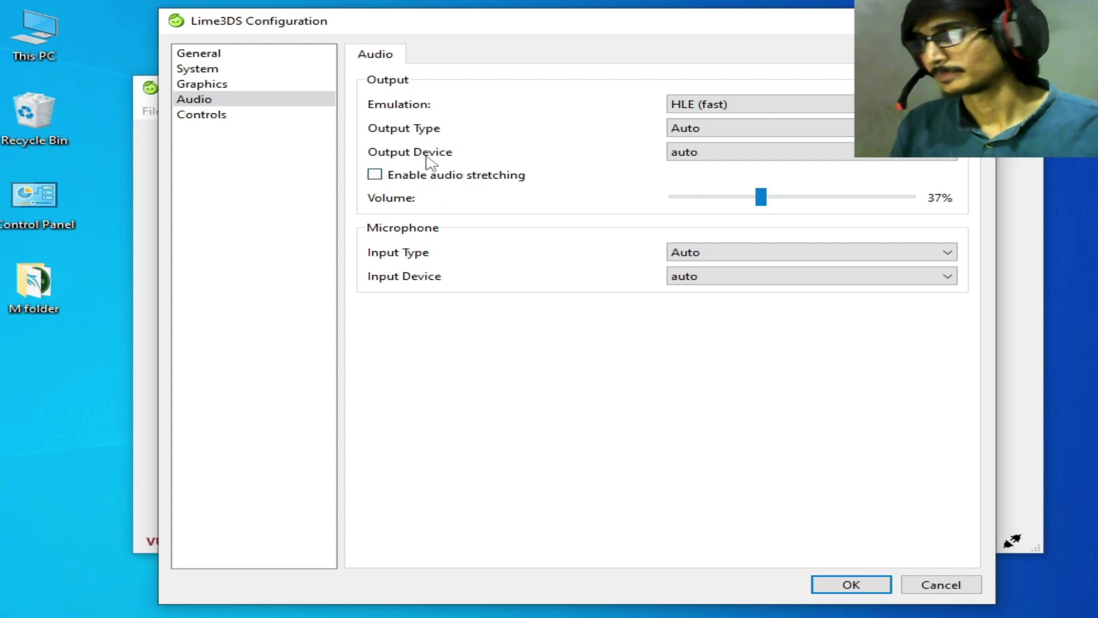
Step: Set the internal resolution in the graphics enhancements to Auto (Window Size)
{"action": "left_click", "coordinate": [219, 87]}
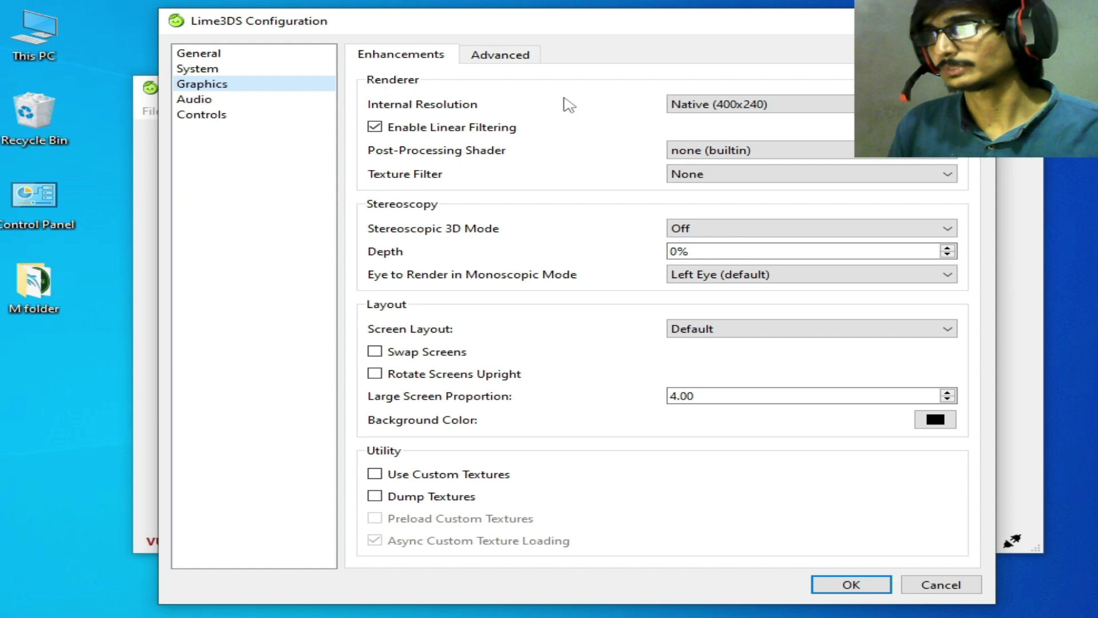
{"action": "left_click", "coordinate": [694, 107]}
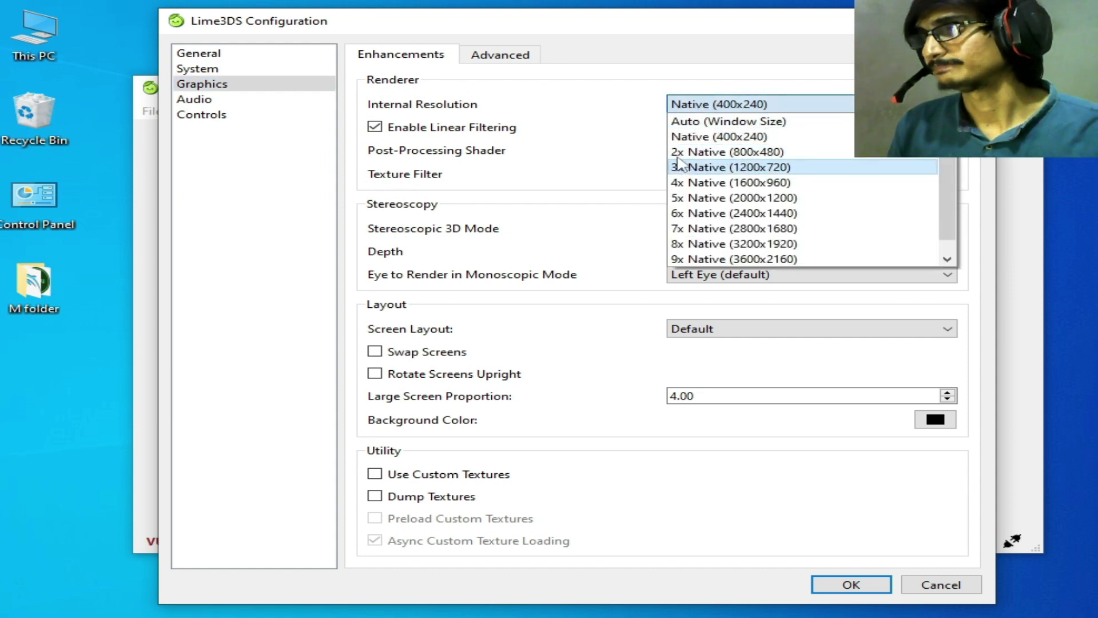
{"action": "left_click", "coordinate": [712, 123]}
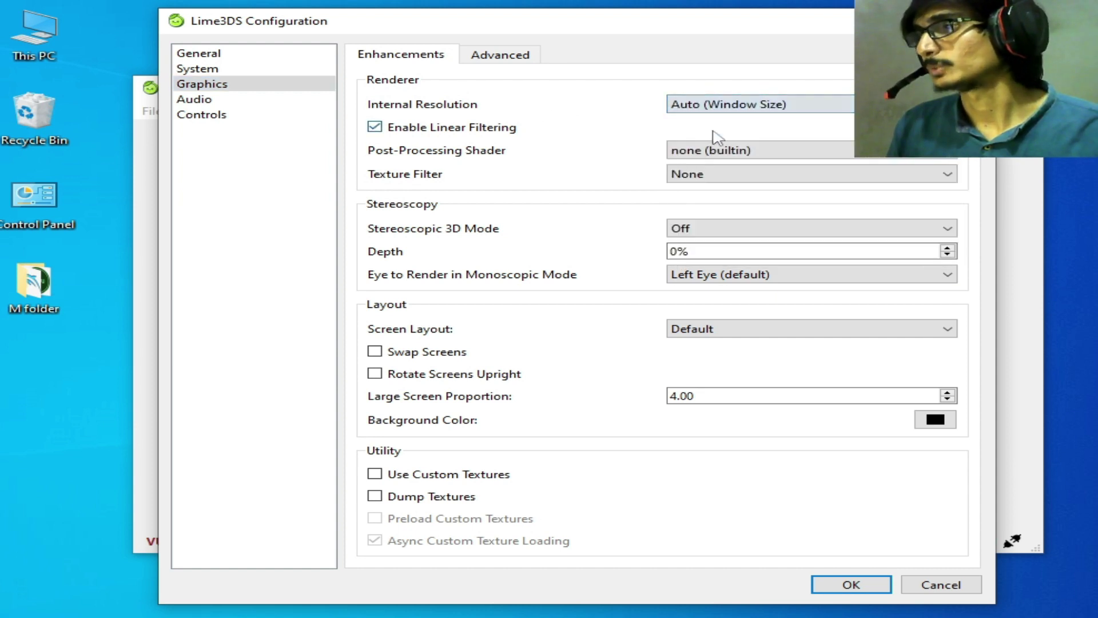
Step: Check the monitor's display resolution in the Windows display settings, and close Settings to return to Lime3DS
{"action": "left_click", "coordinate": [726, 106]}
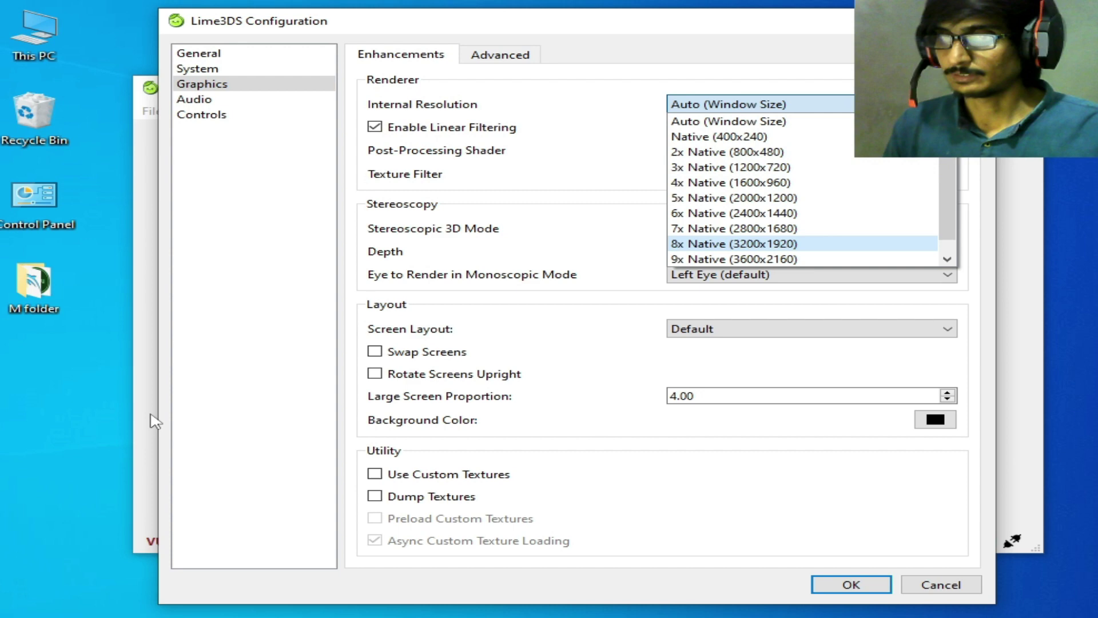
{"action": "right_click", "coordinate": [73, 372]}
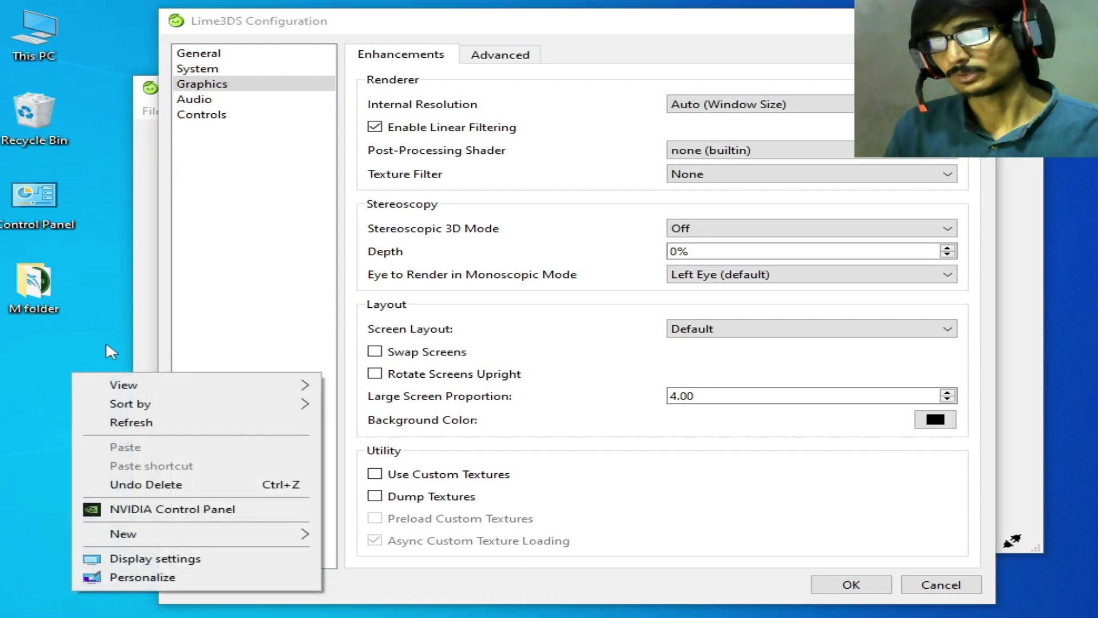
{"action": "left_click", "coordinate": [138, 559]}
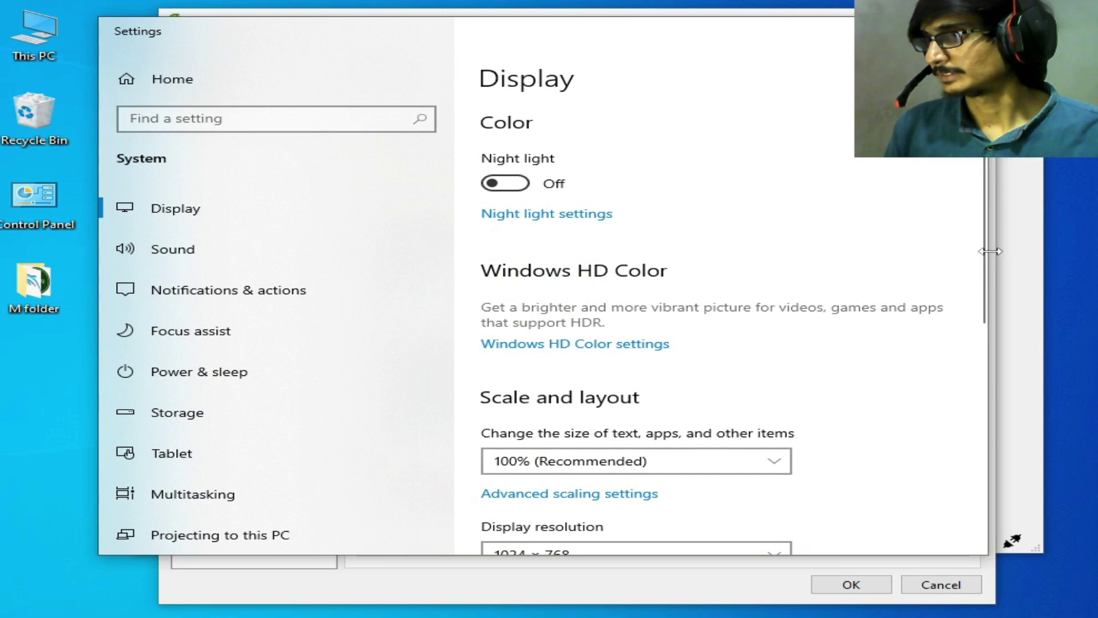
{"action": "scroll", "coordinate": [984, 247], "scroll_direction": "down", "scroll_amount": 5}
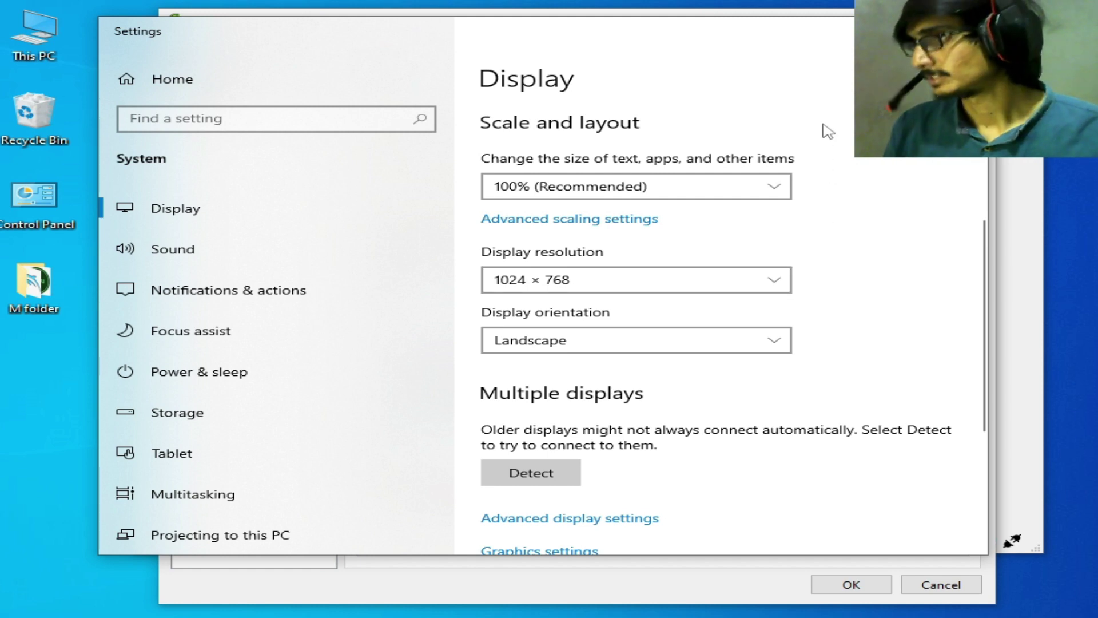
{"action": "left_click", "coordinate": [972, 26]}
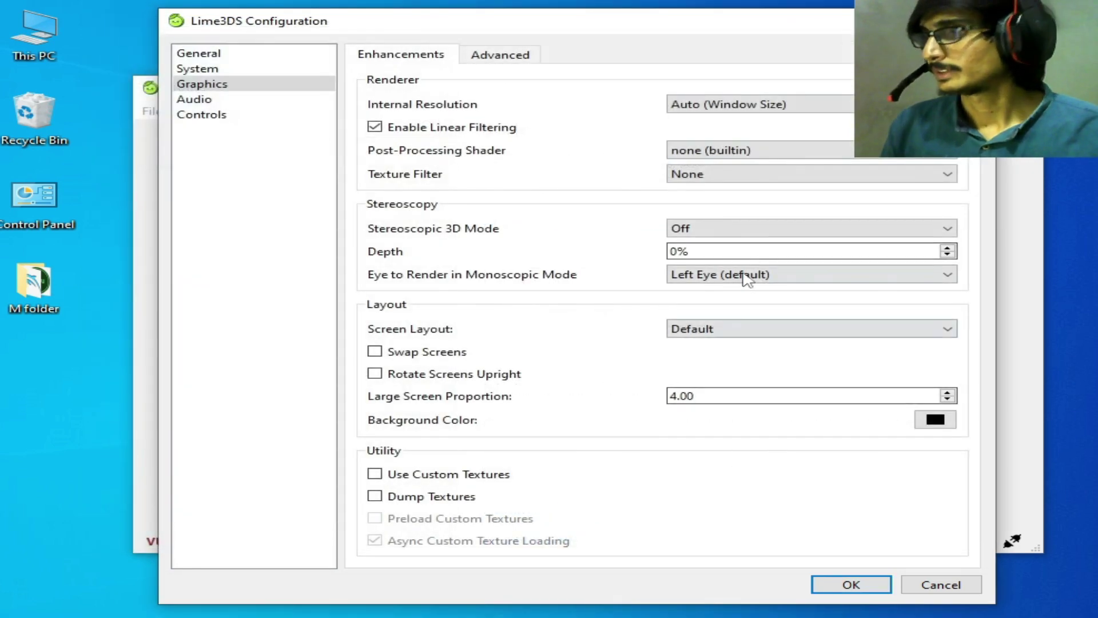
Step: Try the 7x Native (2800x1680) and 8x Native (3200x1920) internal resolutions, settling on Native (400x240)
{"action": "left_click", "coordinate": [747, 106]}
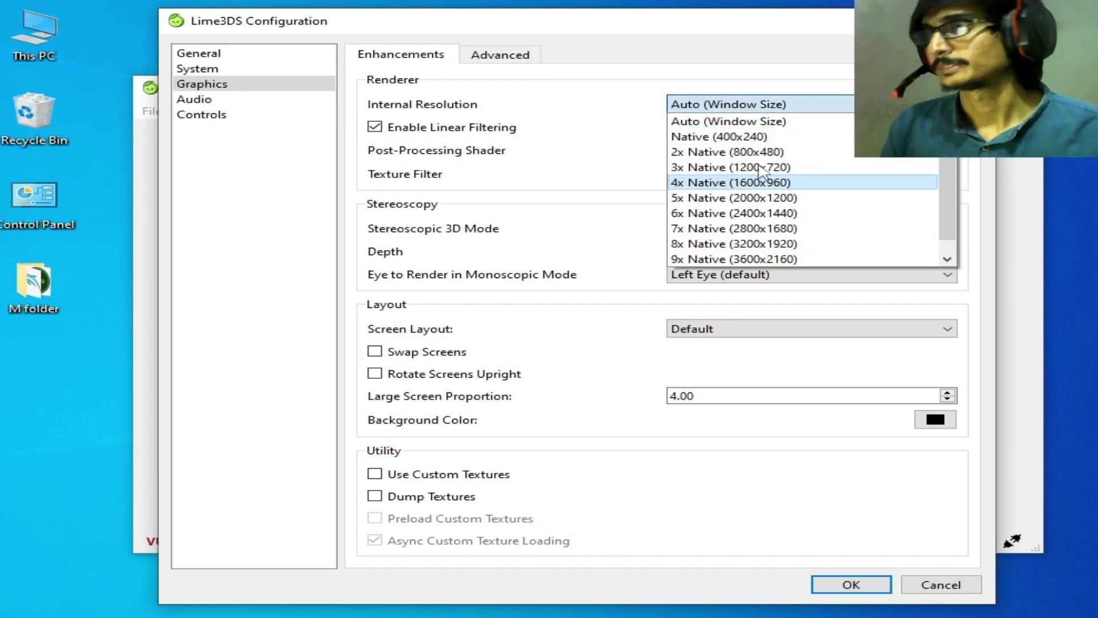
{"action": "left_click", "coordinate": [695, 137]}
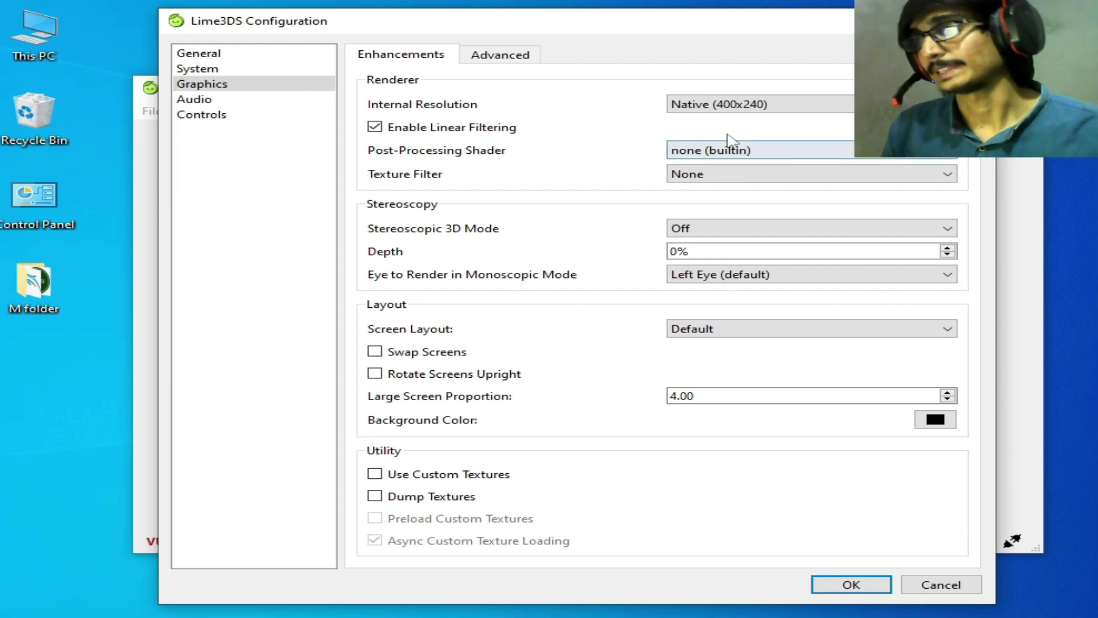
{"action": "left_click", "coordinate": [732, 105]}
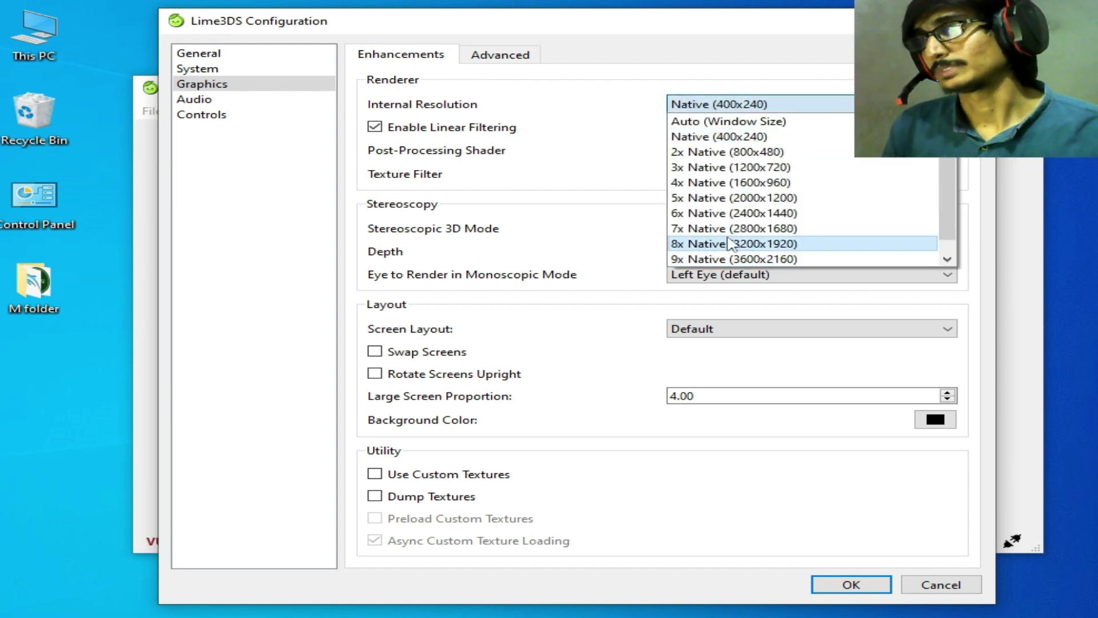
{"action": "left_click", "coordinate": [709, 229]}
{"action": "left_click", "coordinate": [738, 105]}
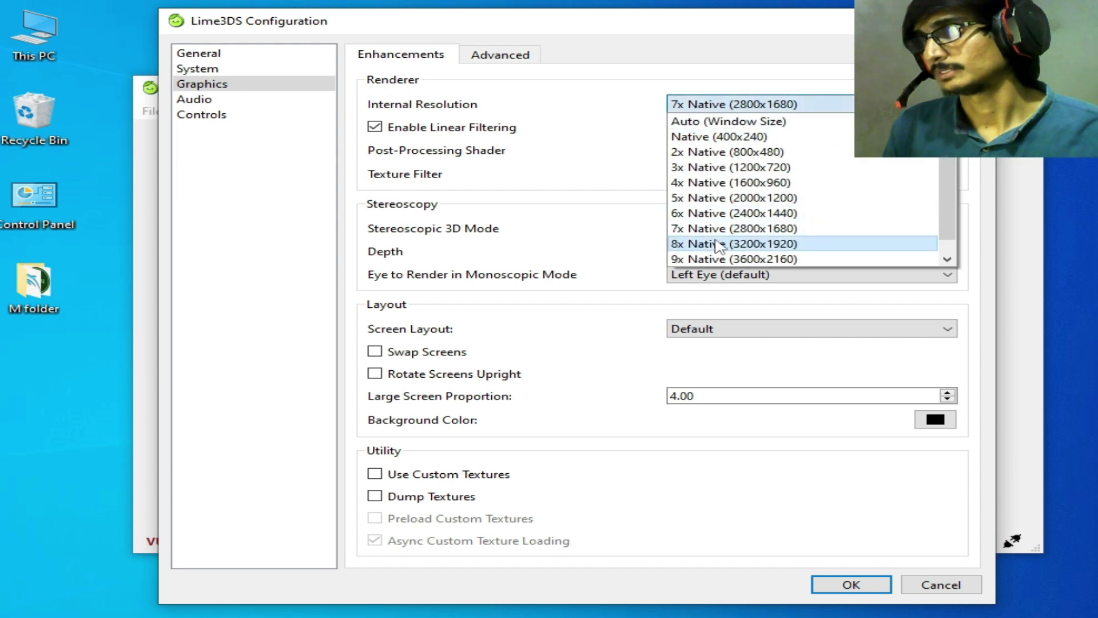
{"action": "left_click", "coordinate": [719, 244]}
{"action": "left_click", "coordinate": [737, 106]}
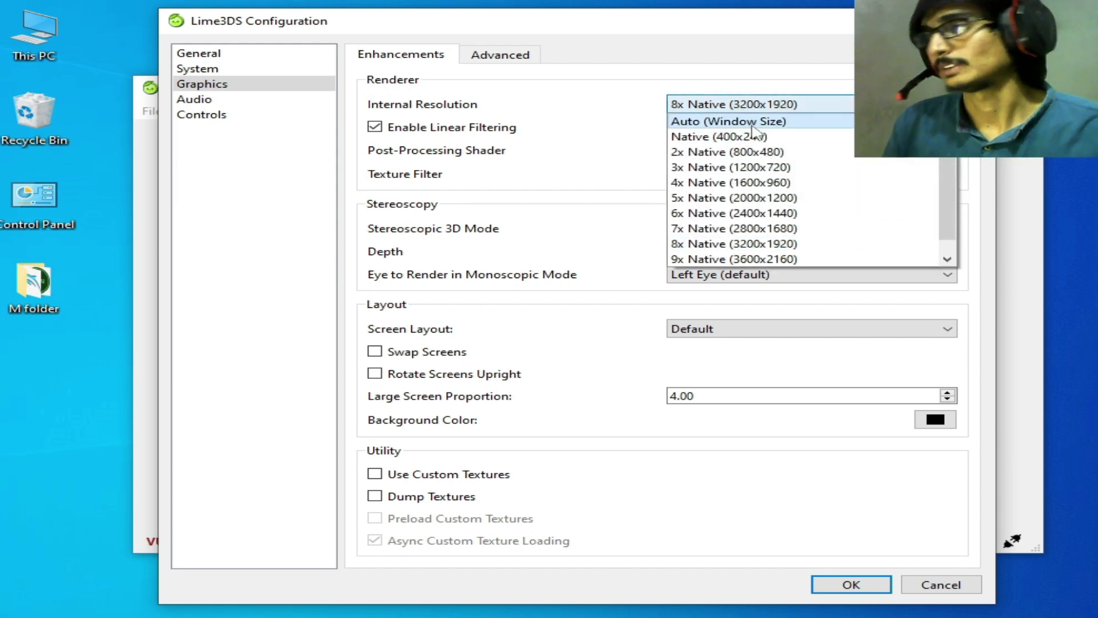
{"action": "left_click", "coordinate": [718, 136]}
Step: Select Vulkan as the graphics API in the advanced graphics settings
{"action": "left_click", "coordinate": [521, 58]}
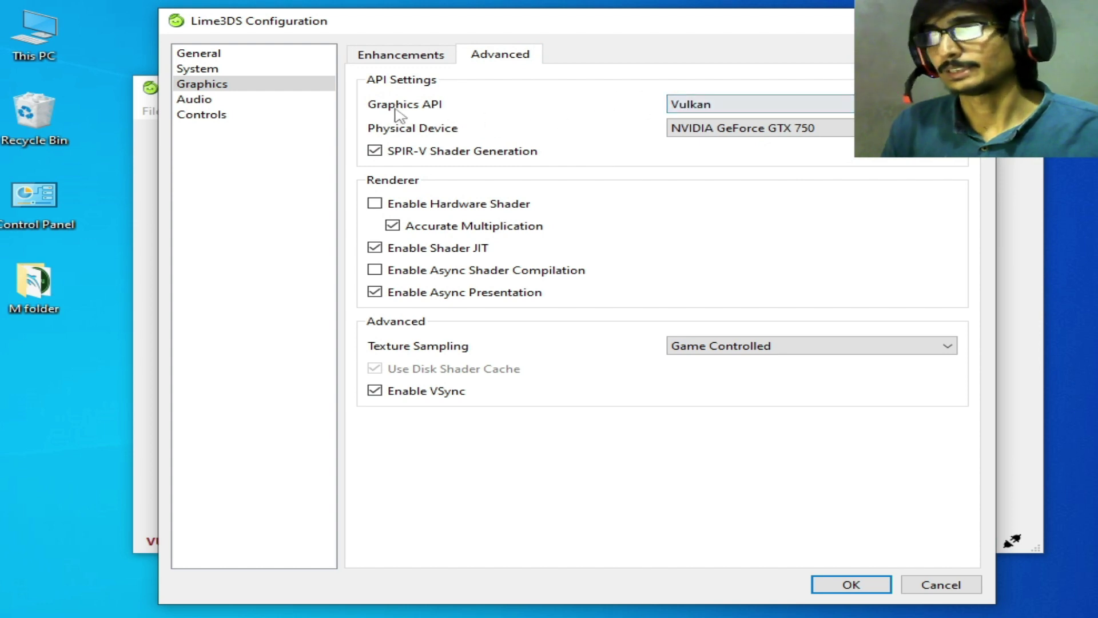
{"action": "left_click", "coordinate": [698, 107]}
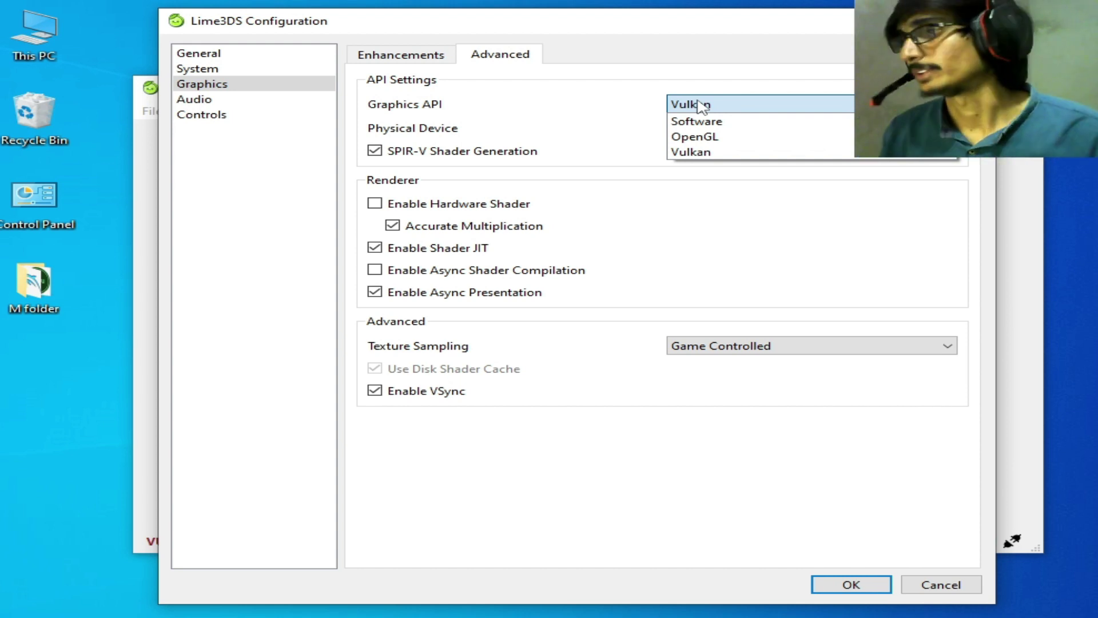
{"action": "left_click", "coordinate": [703, 153]}
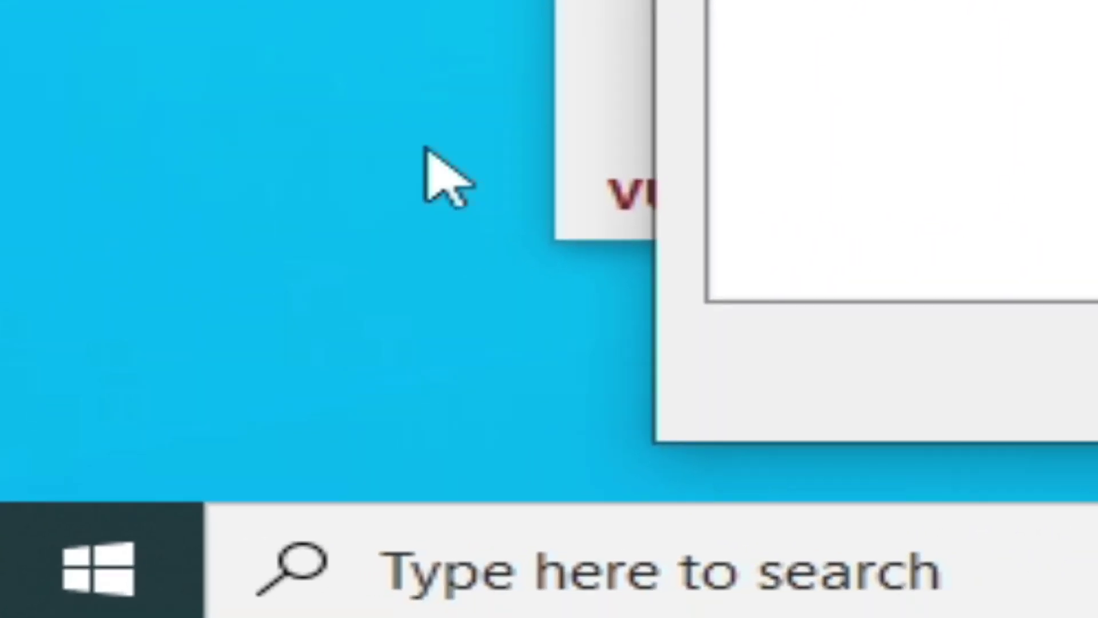
Step: Search Windows for "dev", open Device Manager and expand the display adapters
{"action": "left_click", "coordinate": [664, 581]}
{"action": "type", "text": "dev"}
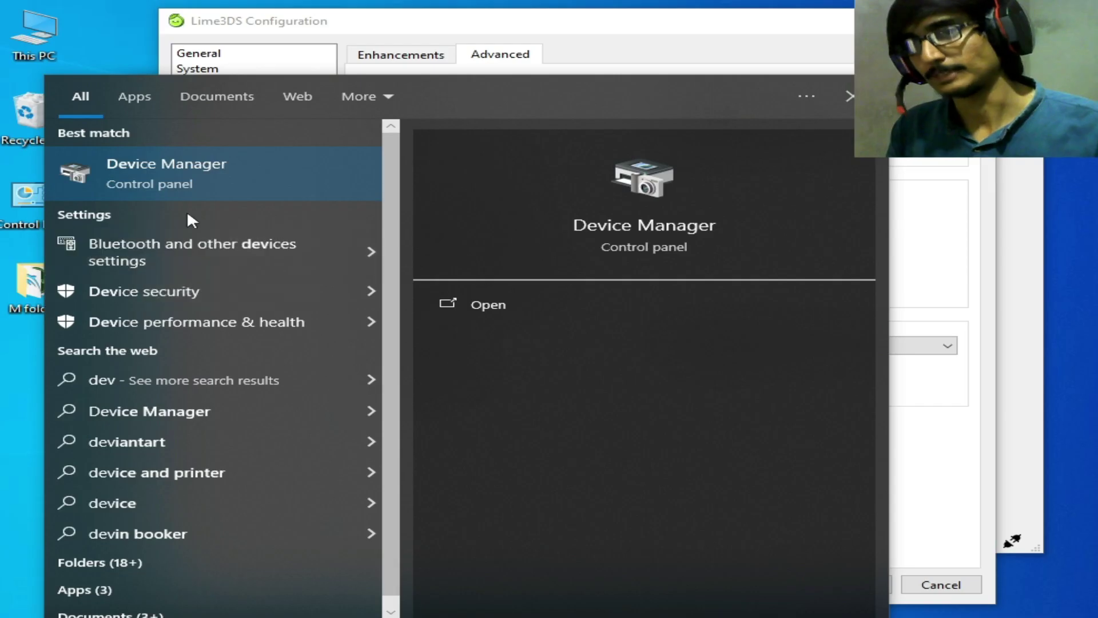
{"action": "left_click", "coordinate": [196, 174]}
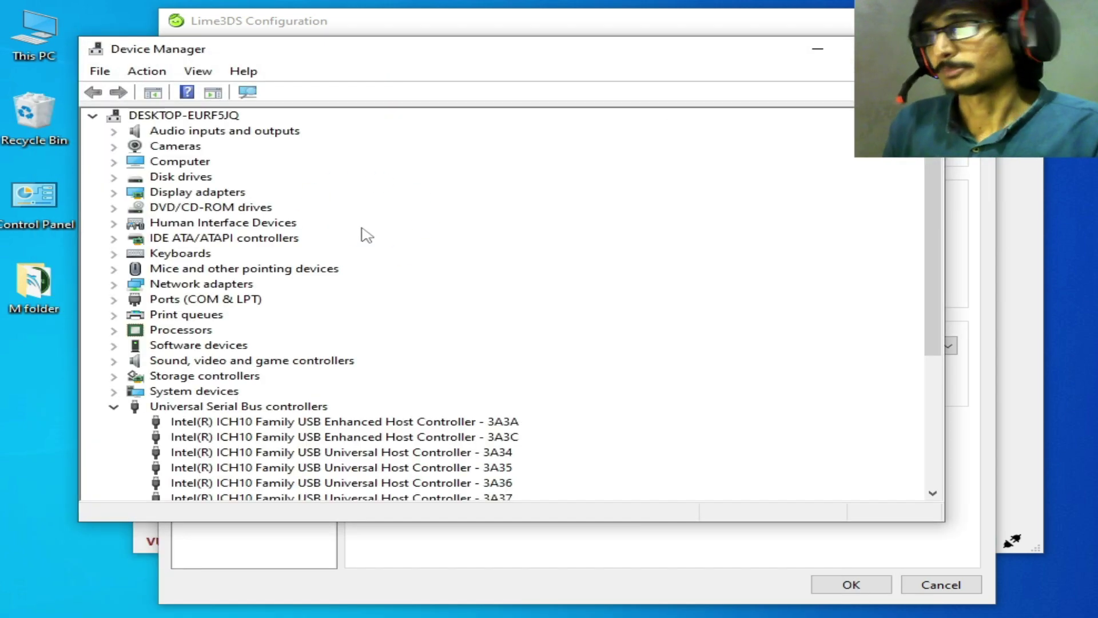
{"action": "left_click", "coordinate": [113, 195]}
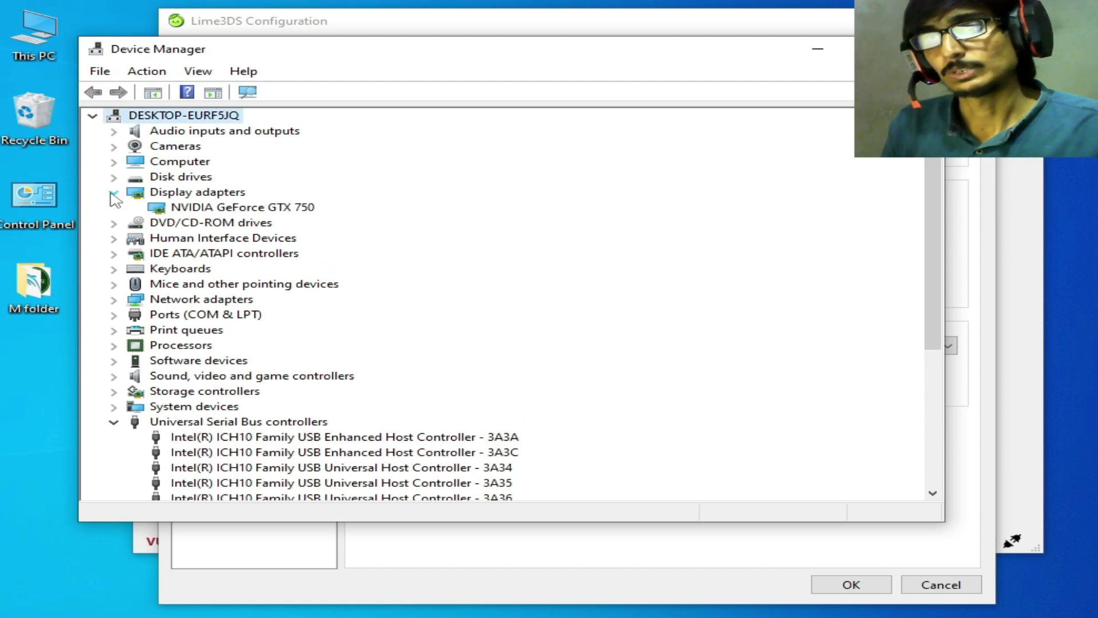
Step: Examine the driver information in the NVIDIA GeForce GTX 750 properties, and close the properties and Device Manager
{"action": "right_click", "coordinate": [219, 210]}
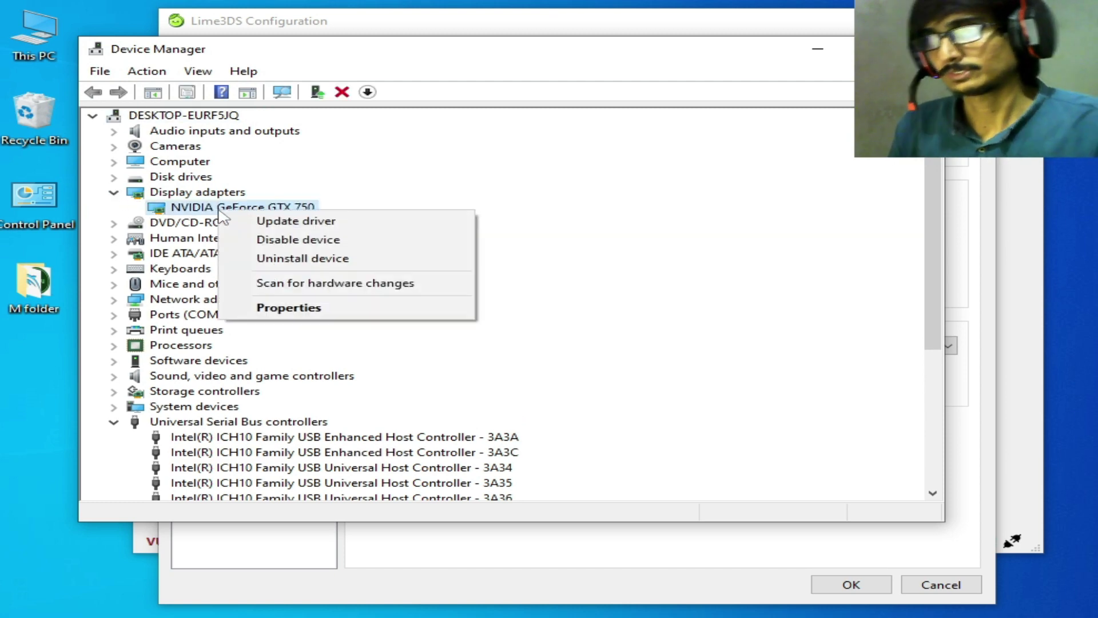
{"action": "left_click", "coordinate": [295, 309]}
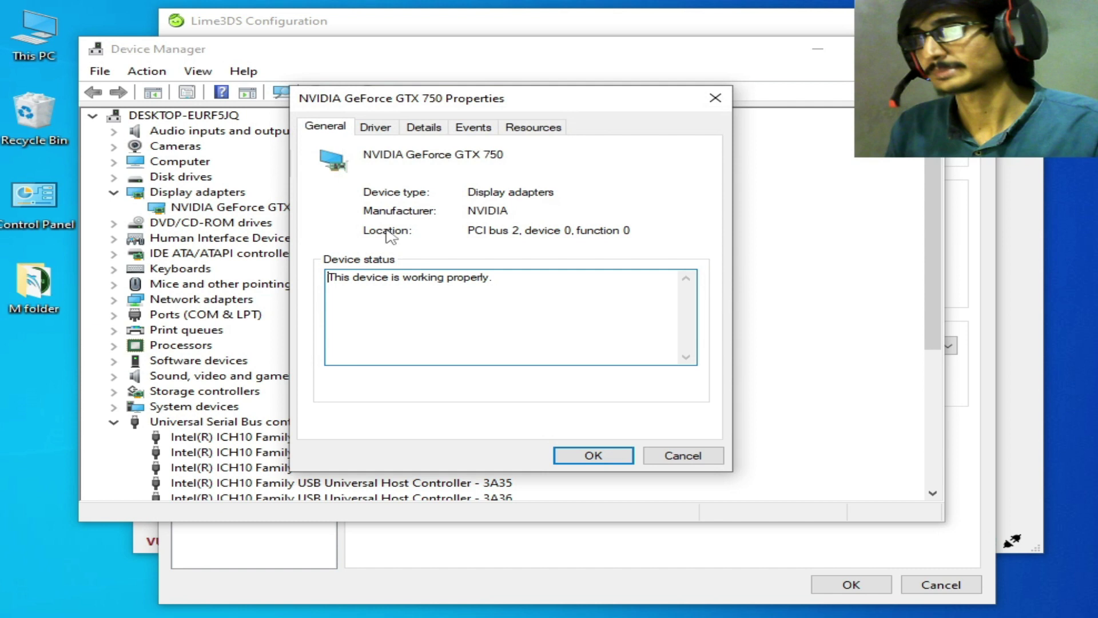
{"action": "left_click", "coordinate": [375, 127]}
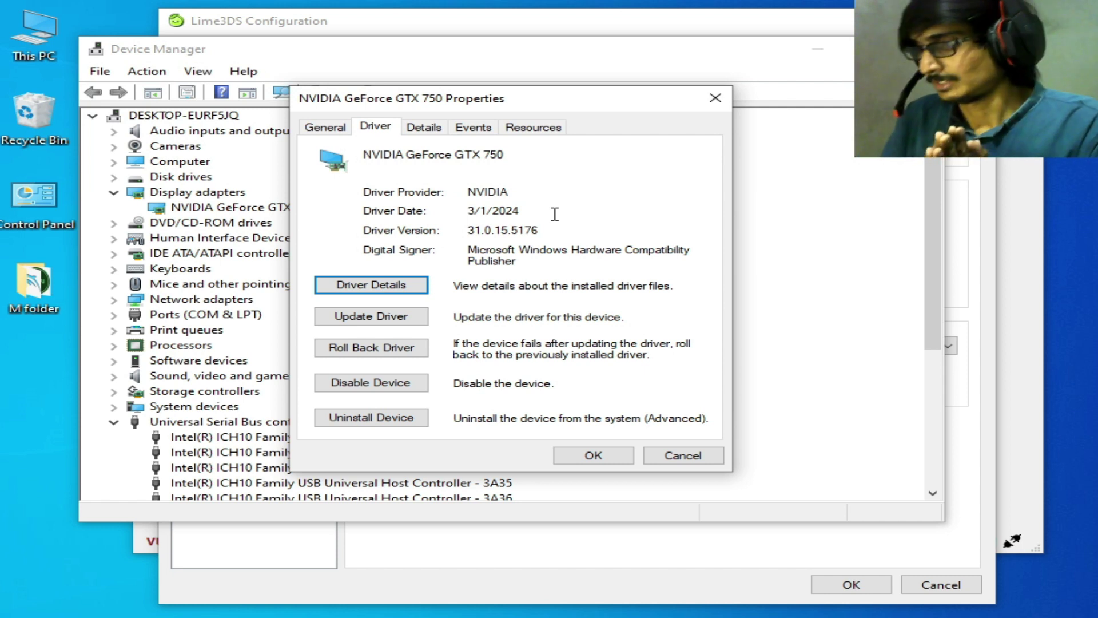
{"action": "left_click", "coordinate": [663, 457]}
{"action": "key", "text": "alt+F4"}
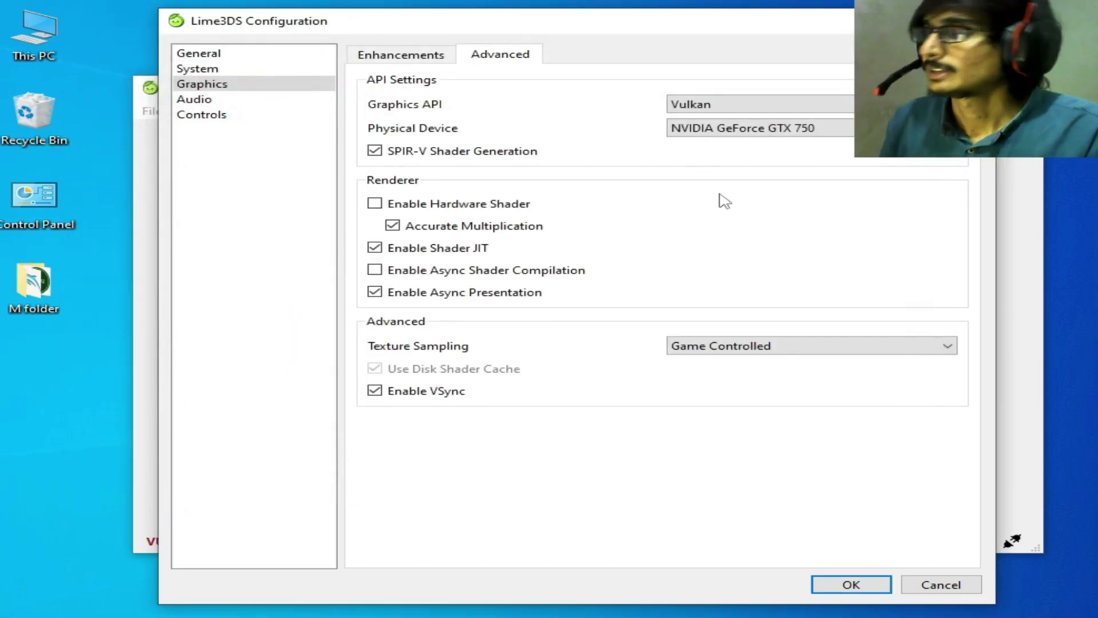
Step: Choose the NVIDIA GeForce GTX 750 as physical device, enable the hardware shader, disable VSync and save the configuration
{"action": "left_click", "coordinate": [675, 127]}
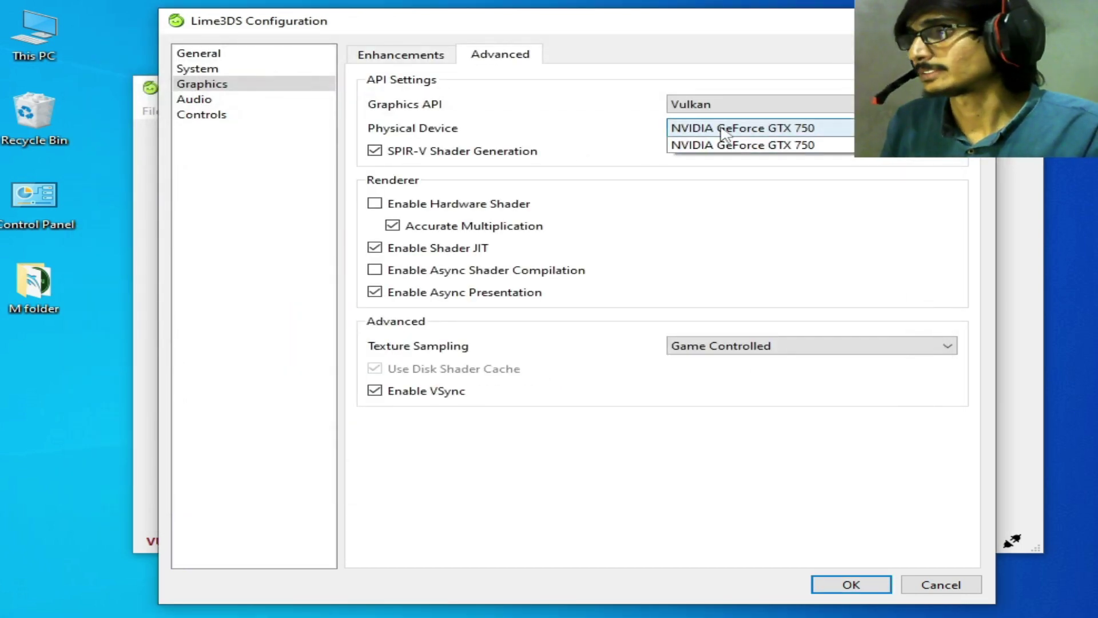
{"action": "left_click", "coordinate": [774, 146]}
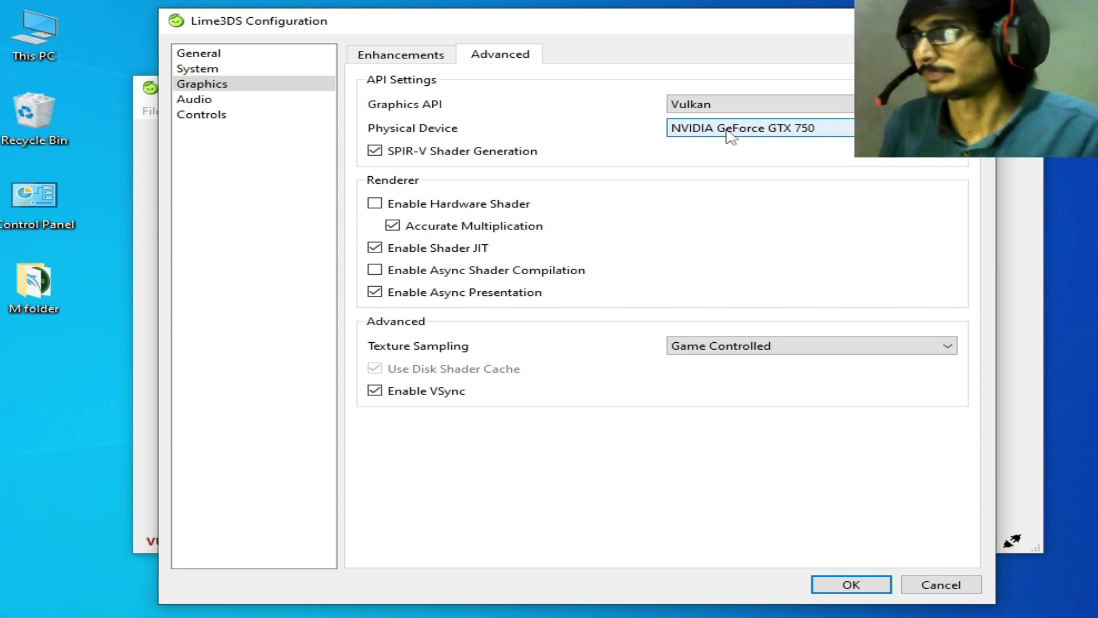
{"action": "left_click", "coordinate": [384, 204]}
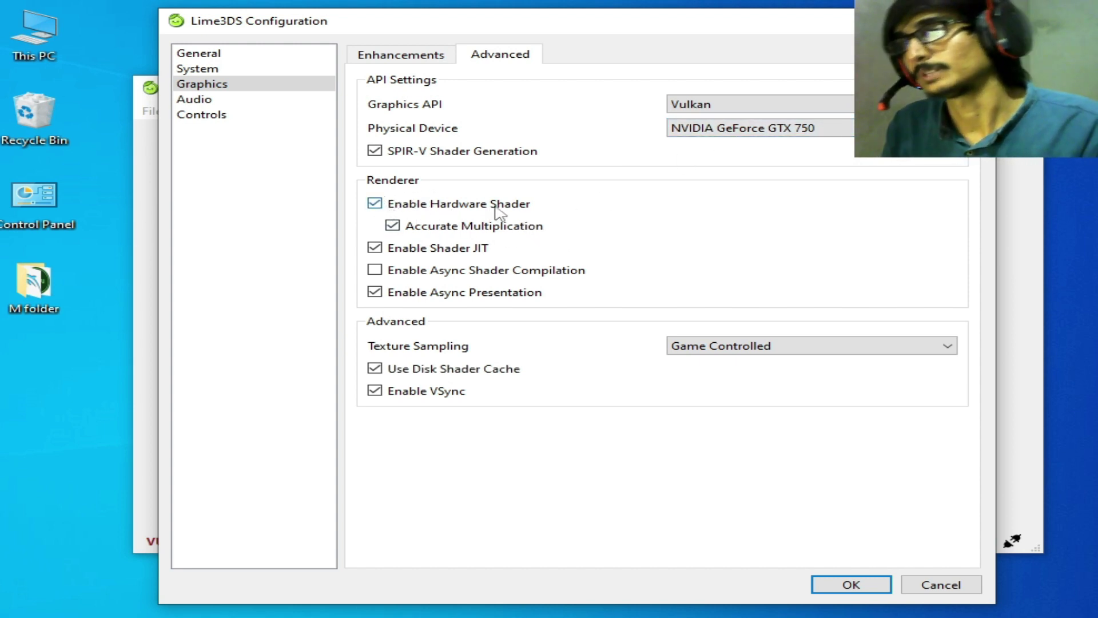
{"action": "left_click", "coordinate": [374, 390]}
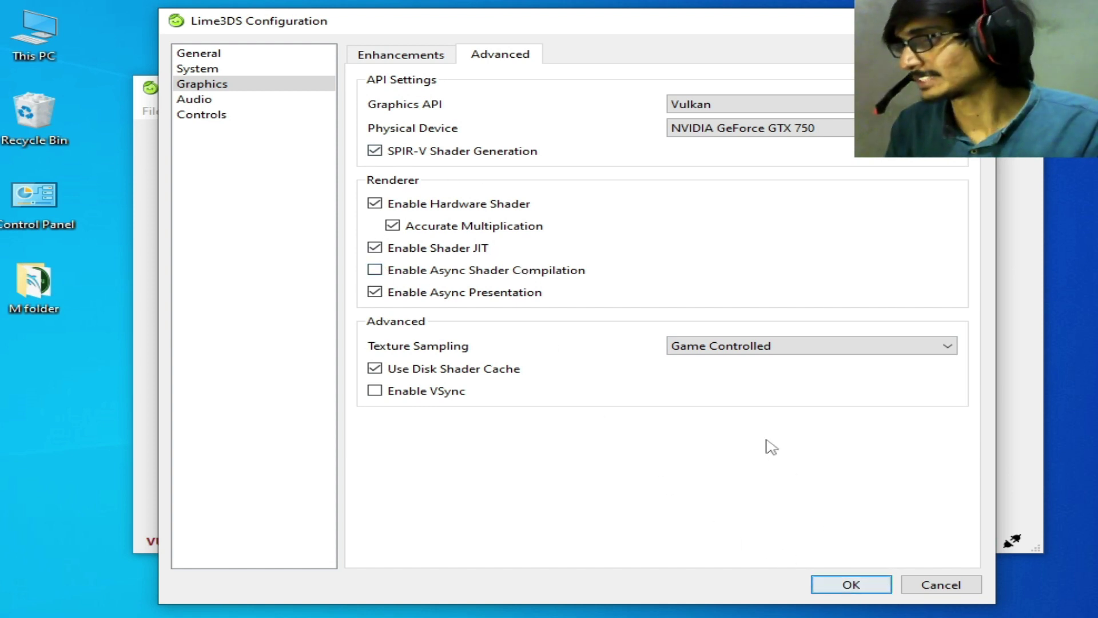
{"action": "left_click", "coordinate": [832, 585]}
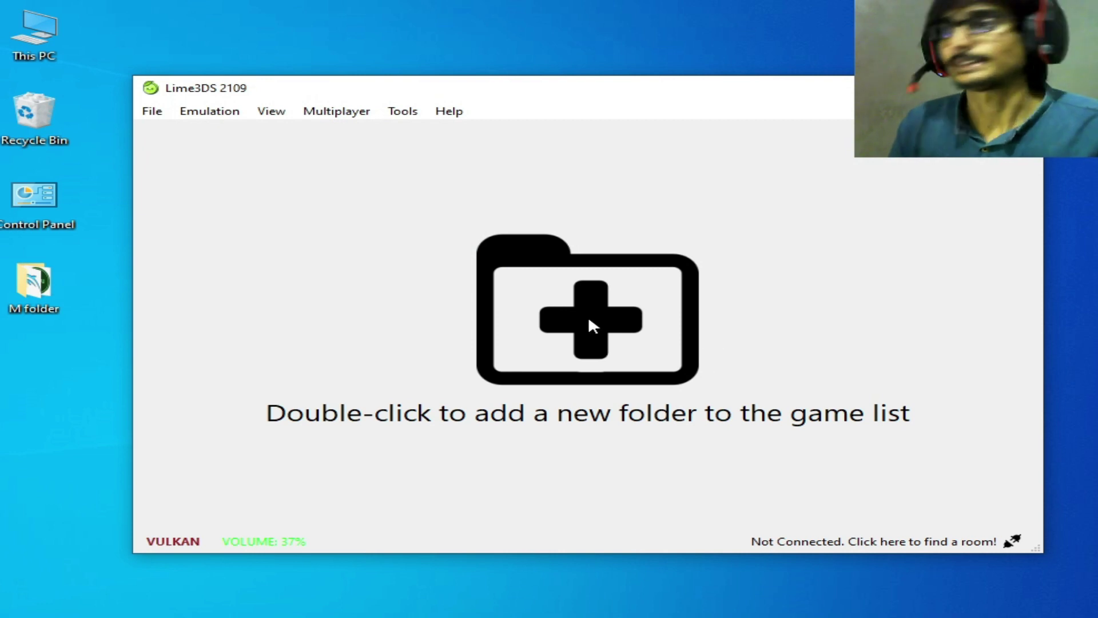
Step: Open the Windows display settings' Graphics settings and remove suyu from the graphics performance preference list
{"action": "right_click", "coordinate": [524, 25]}
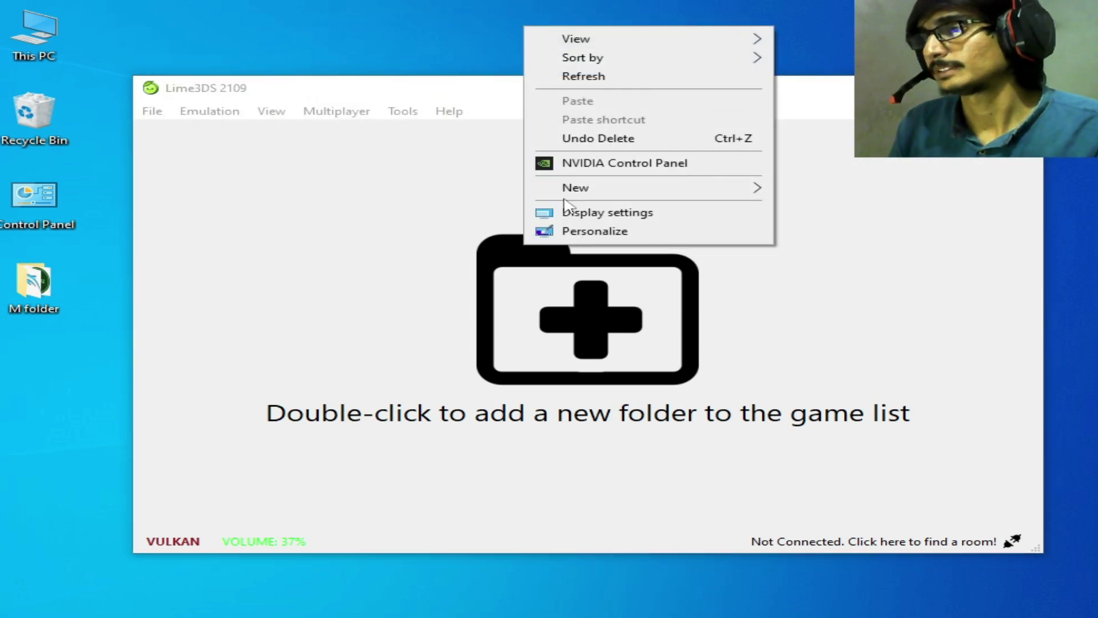
{"action": "left_click", "coordinate": [596, 214]}
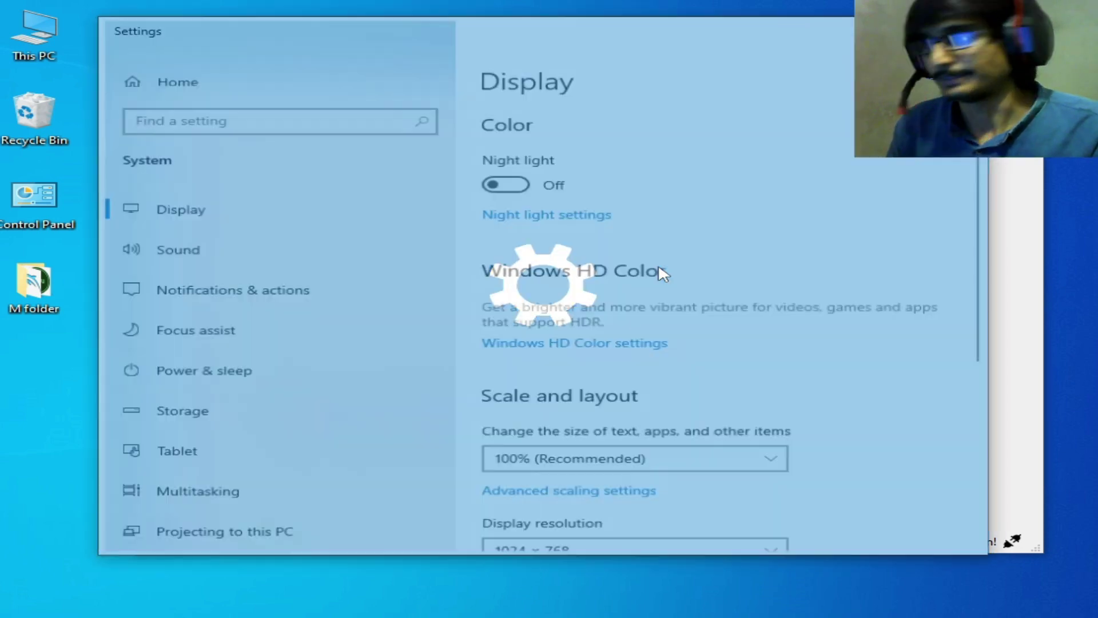
{"action": "left_click_drag", "start_coordinate": [979, 177], "coordinate": [979, 343]}
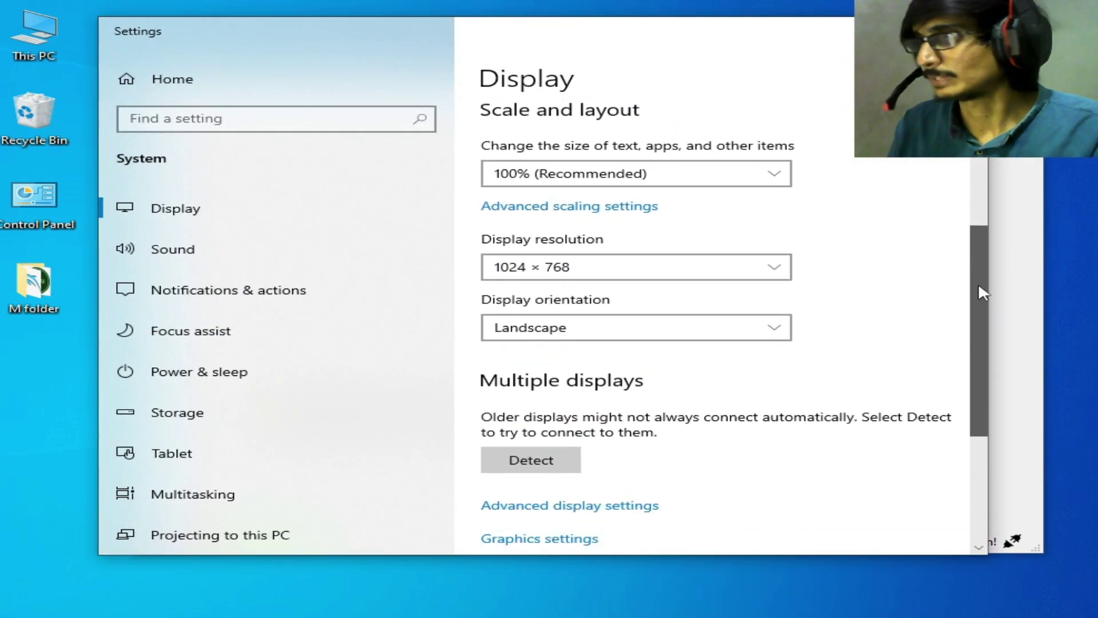
{"action": "left_click", "coordinate": [558, 426]}
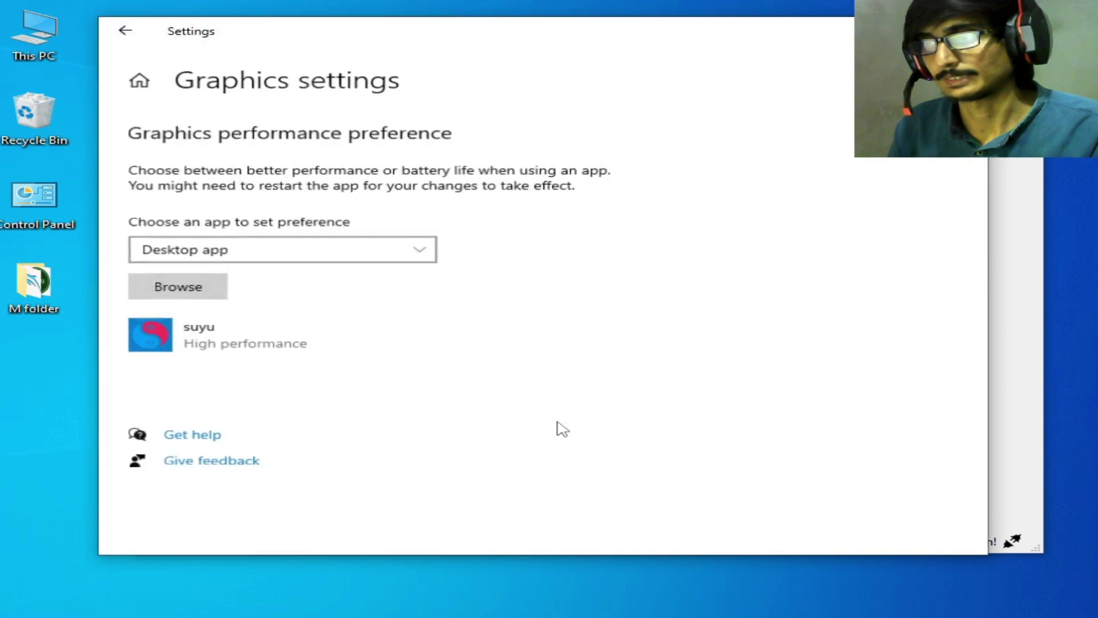
{"action": "left_click", "coordinate": [270, 343]}
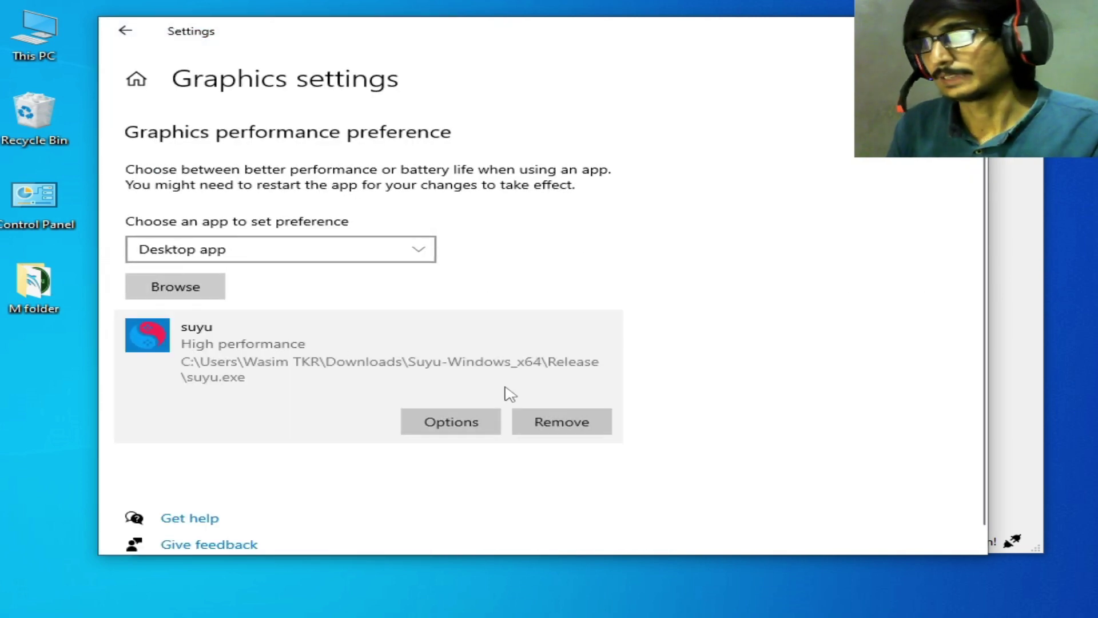
{"action": "left_click", "coordinate": [549, 426]}
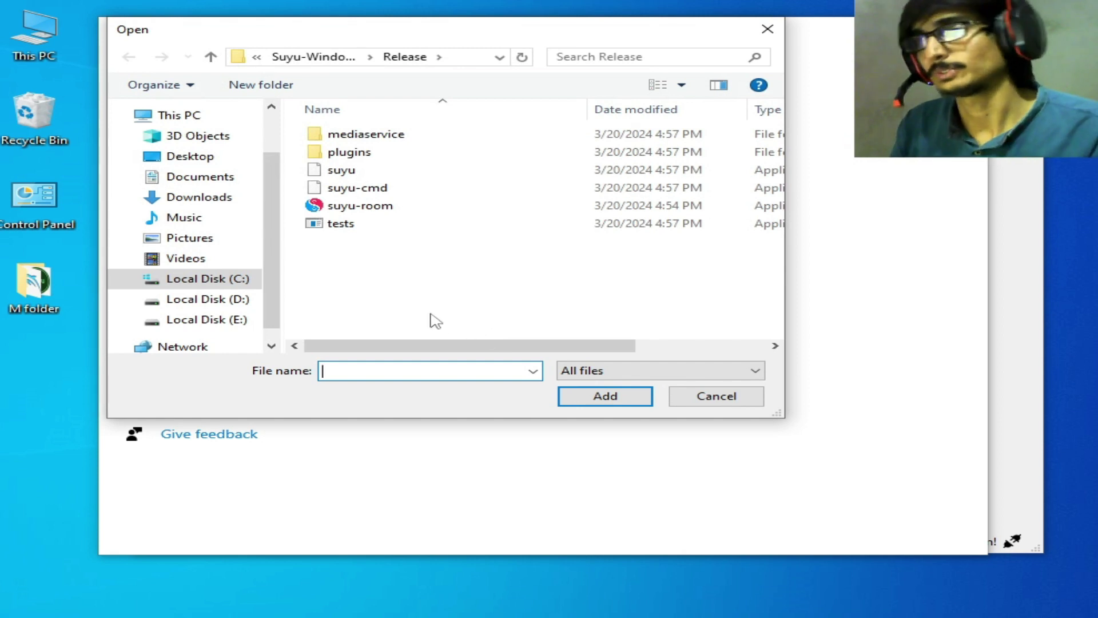
Step: Locate lime-qt through its desktop shortcut's file location and add it as a desktop app for graphics performance preference
{"action": "left_click", "coordinate": [191, 158]}
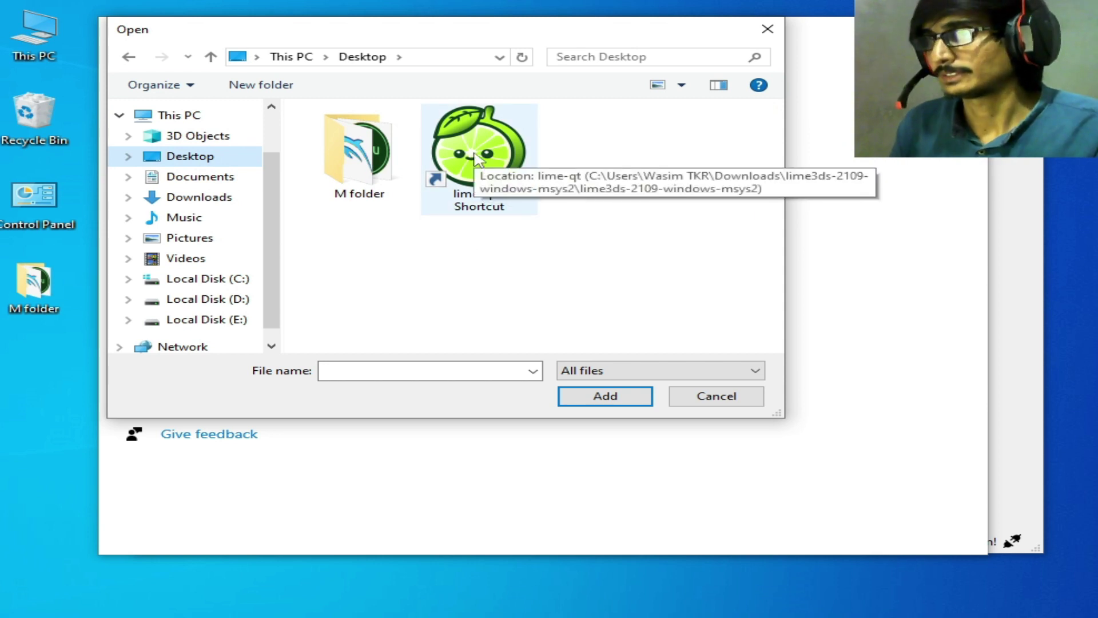
{"action": "left_click", "coordinate": [458, 171]}
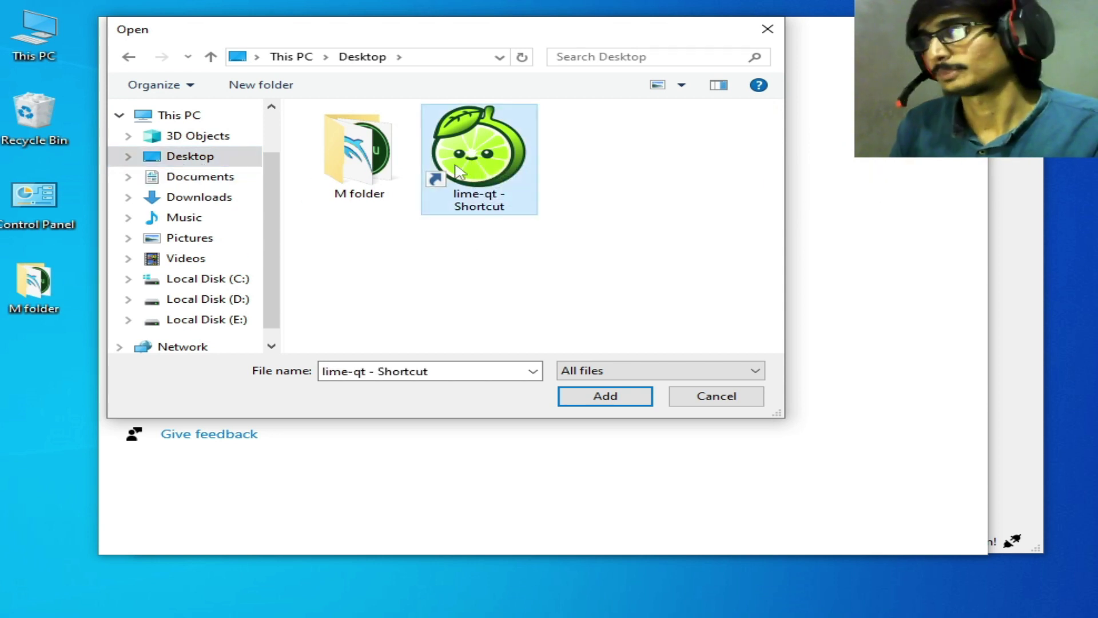
{"action": "right_click", "coordinate": [458, 166]}
{"action": "left_click", "coordinate": [532, 221]}
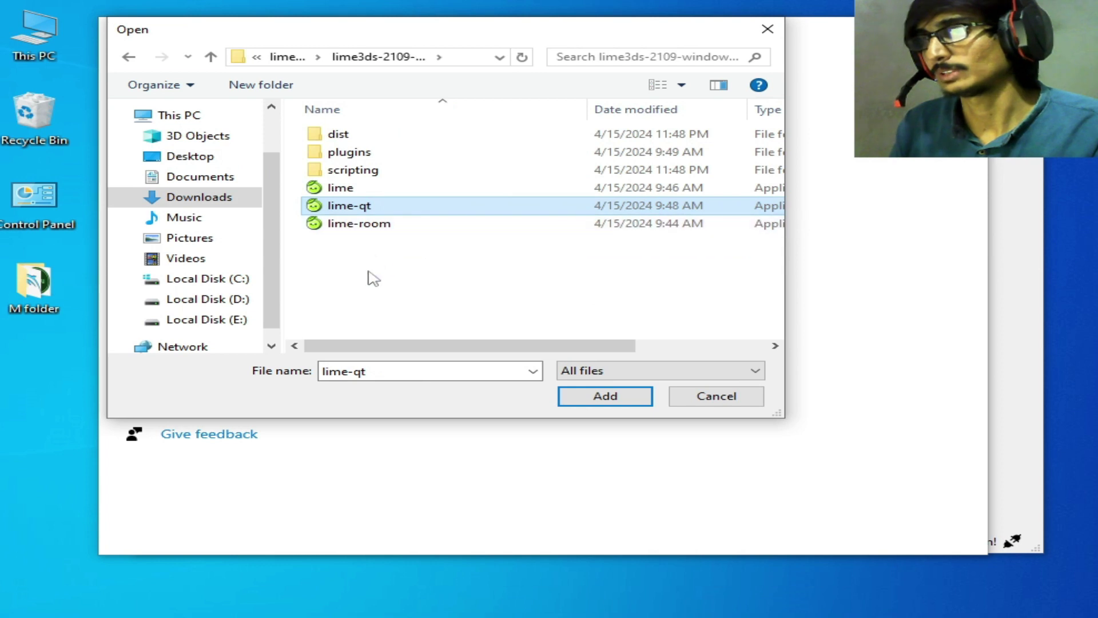
{"action": "left_click_drag", "start_coordinate": [363, 349], "coordinate": [372, 312]}
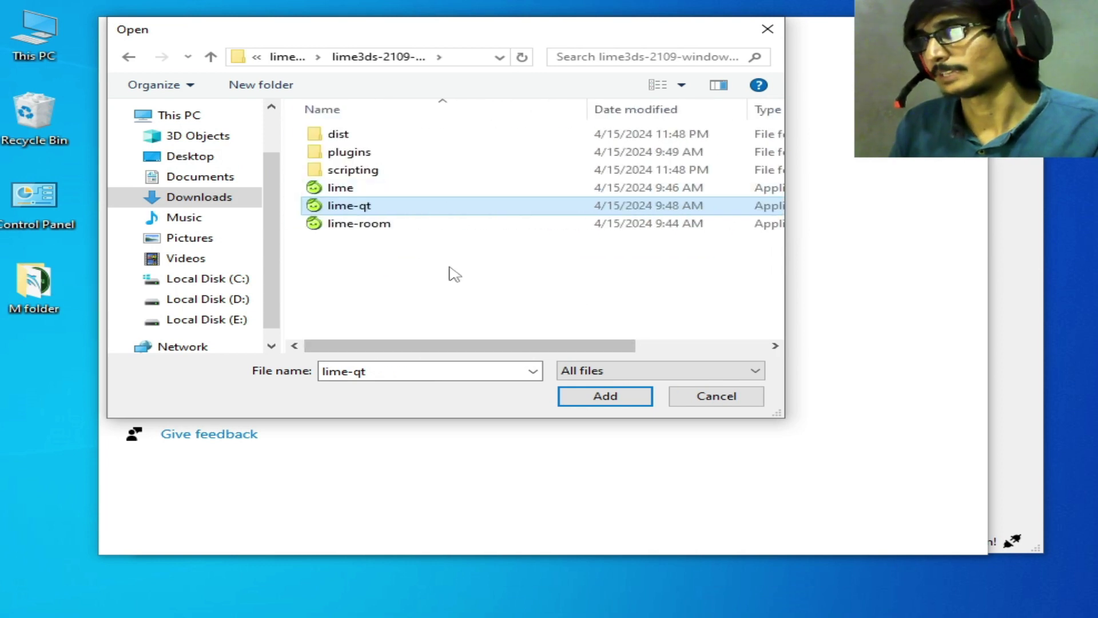
{"action": "left_click", "coordinate": [603, 396]}
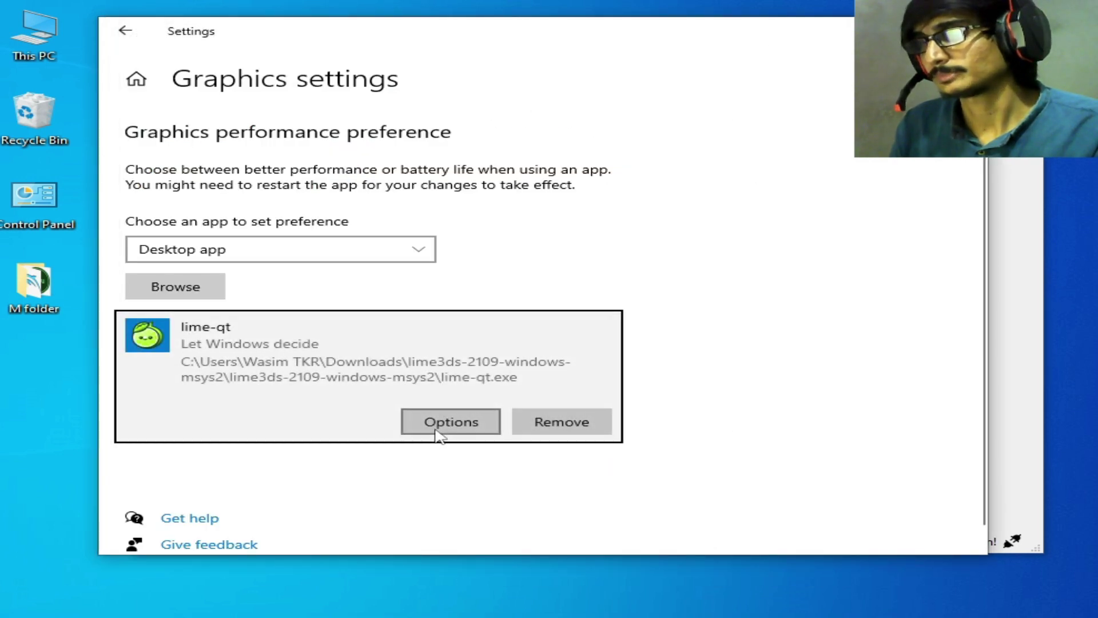
Step: Set lime-qt's graphics preference to High performance, save it and close Windows Settings
{"action": "left_click", "coordinate": [440, 423]}
{"action": "left_click", "coordinate": [358, 326]}
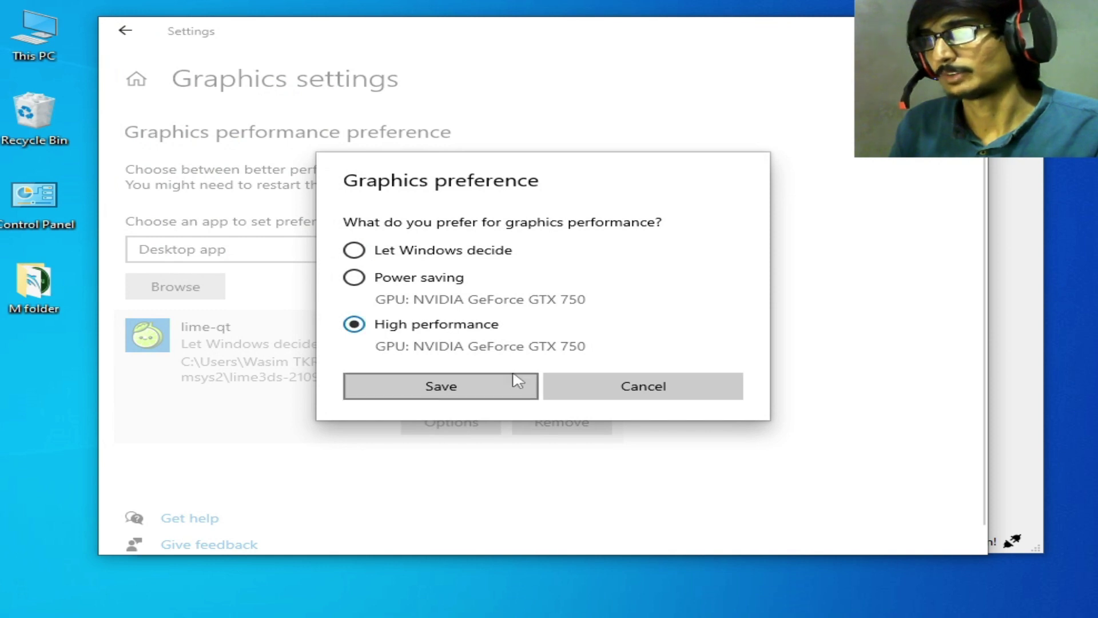
{"action": "left_click", "coordinate": [474, 387]}
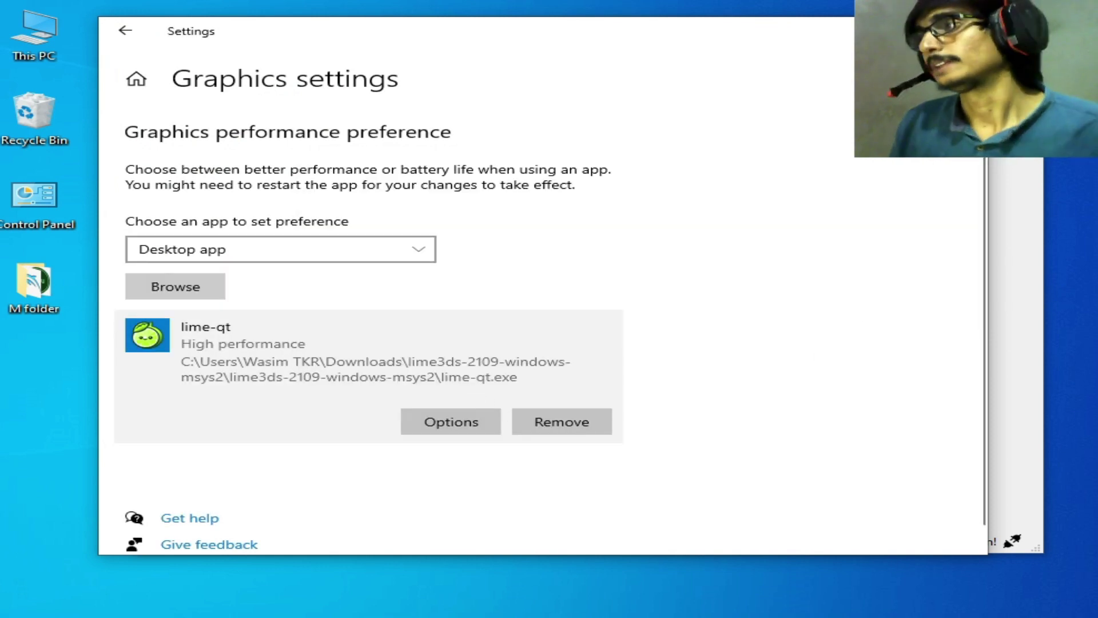
{"action": "key", "text": "alt+F4"}
Step: Open the NVIDIA Control Panel, try the Performance preference for image settings, and apply "Use the advanced 3D image settings"
{"action": "right_click", "coordinate": [575, 41]}
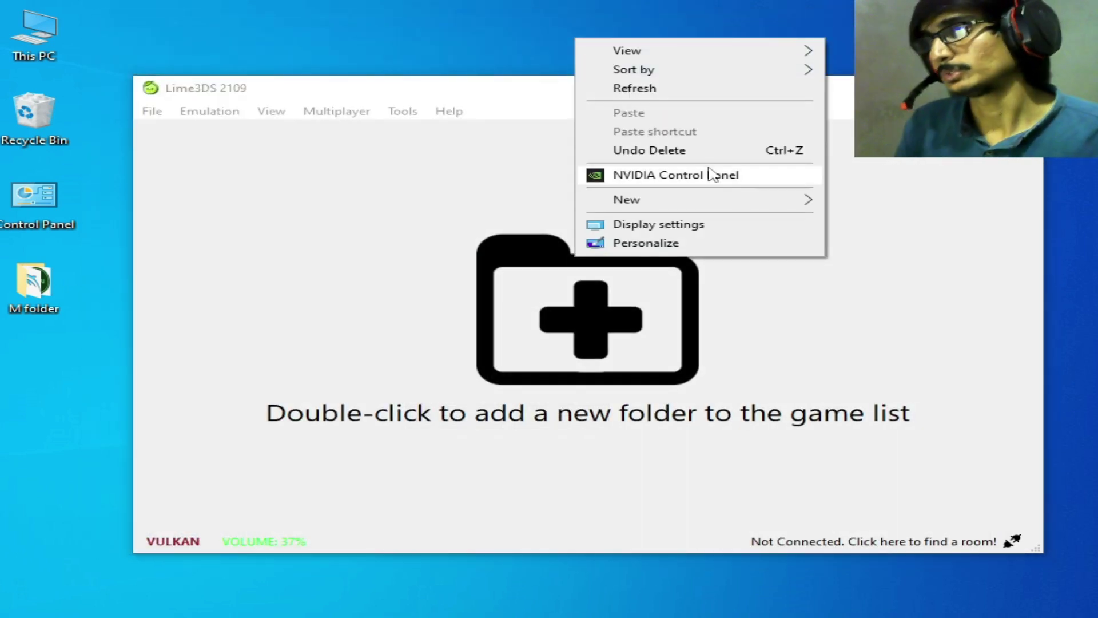
{"action": "left_click", "coordinate": [660, 175]}
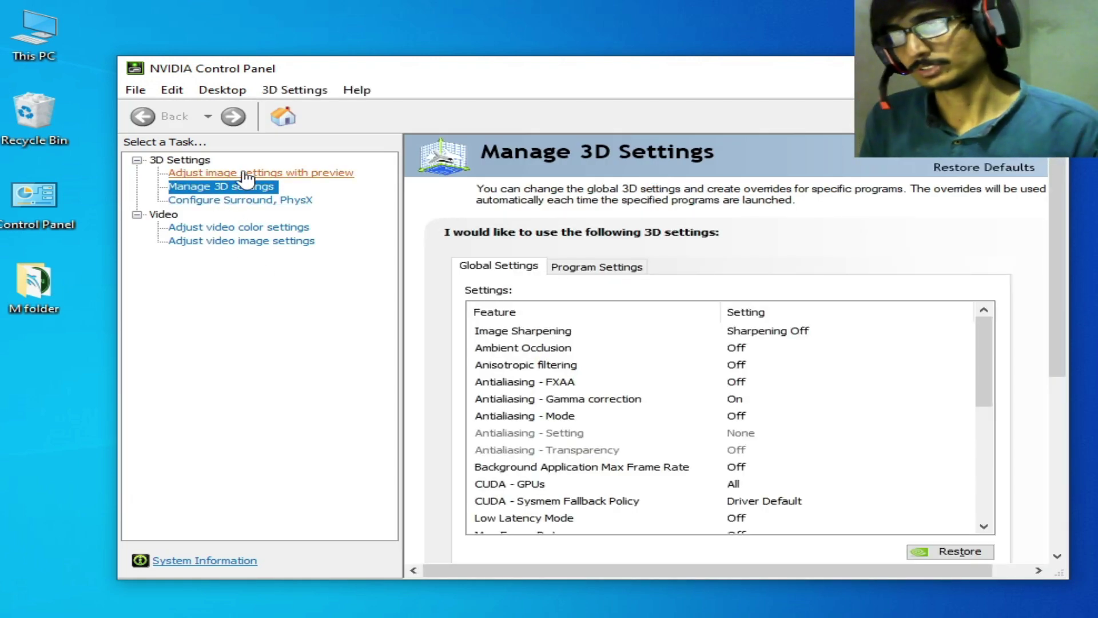
{"action": "left_click", "coordinate": [246, 175]}
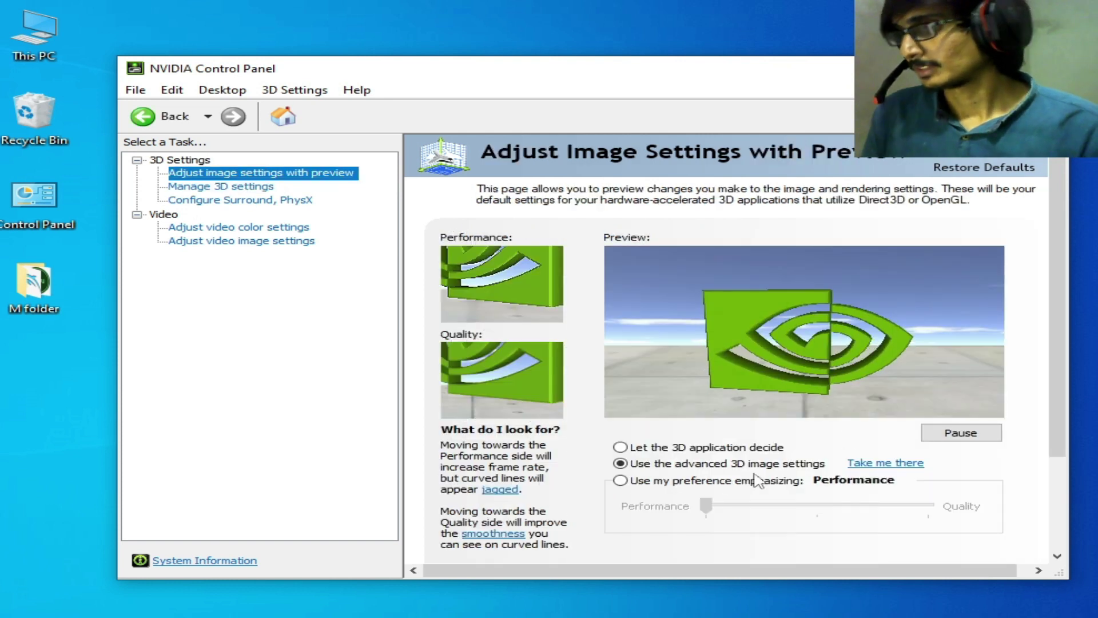
{"action": "left_click", "coordinate": [718, 509]}
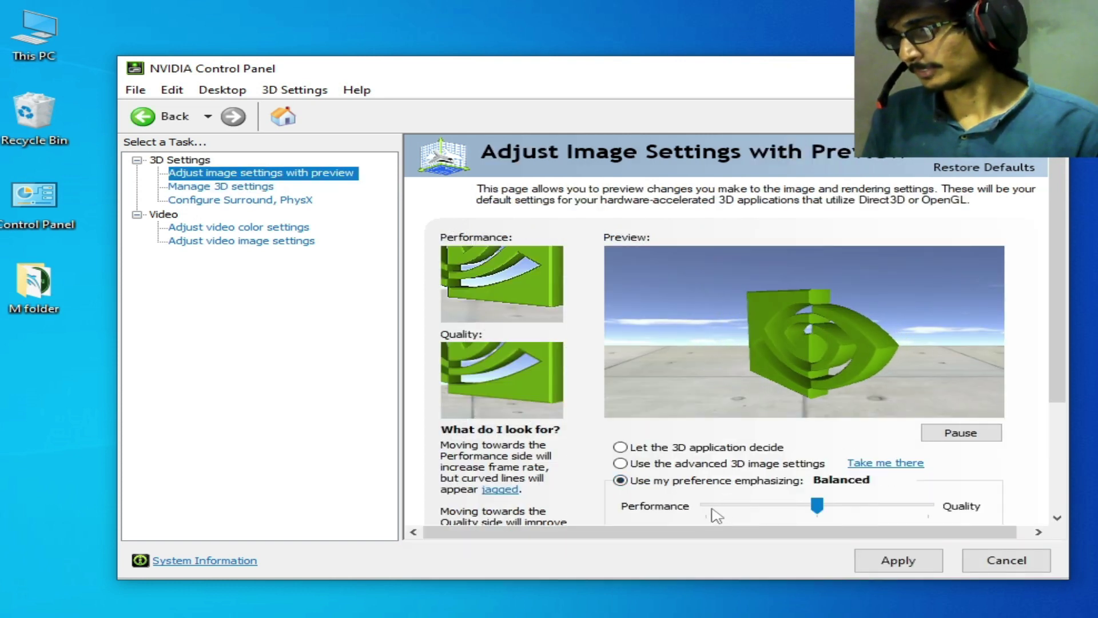
{"action": "left_click", "coordinate": [718, 510]}
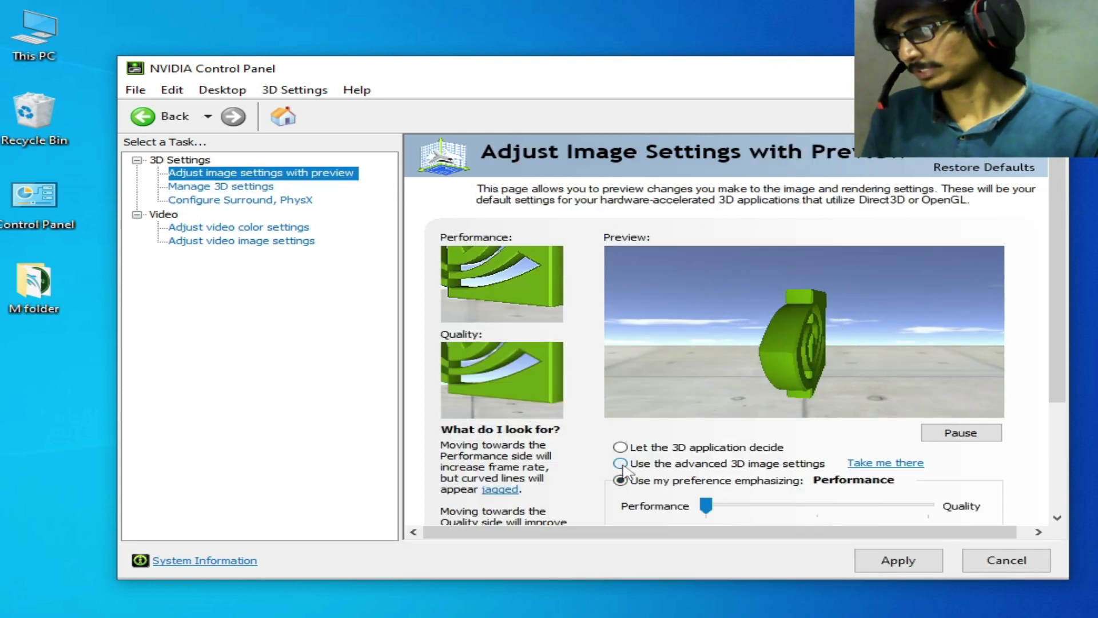
{"action": "left_click", "coordinate": [687, 463]}
{"action": "left_click", "coordinate": [877, 572]}
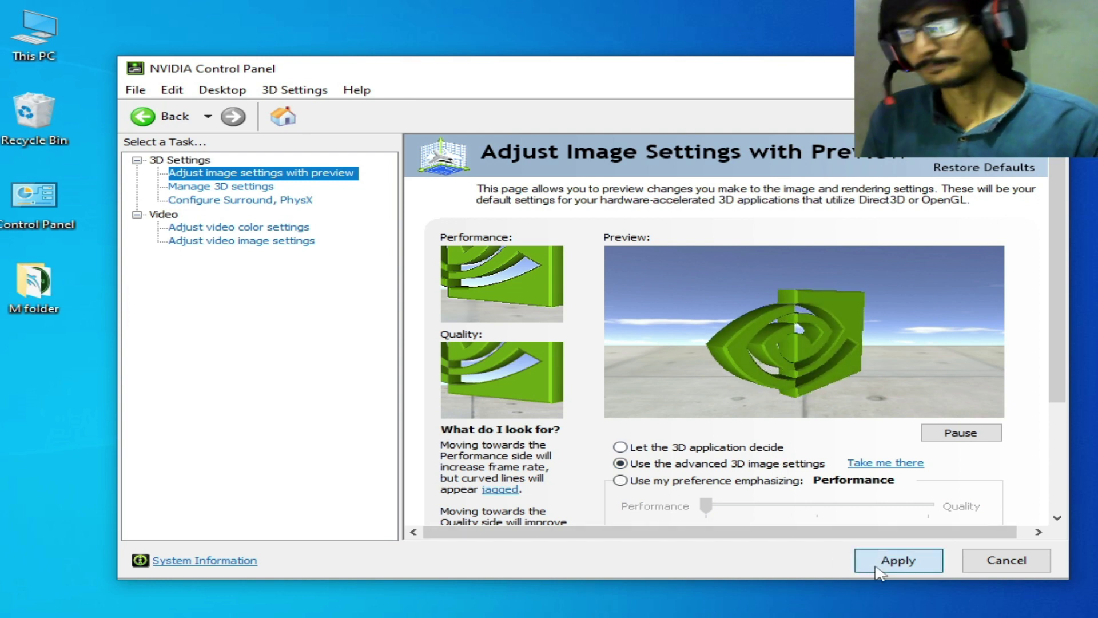
Step: Review the global 3D settings, including power management mode, texture filtering, vertical sync and the Vulkan/OpenGL present method
{"action": "left_click", "coordinate": [236, 187]}
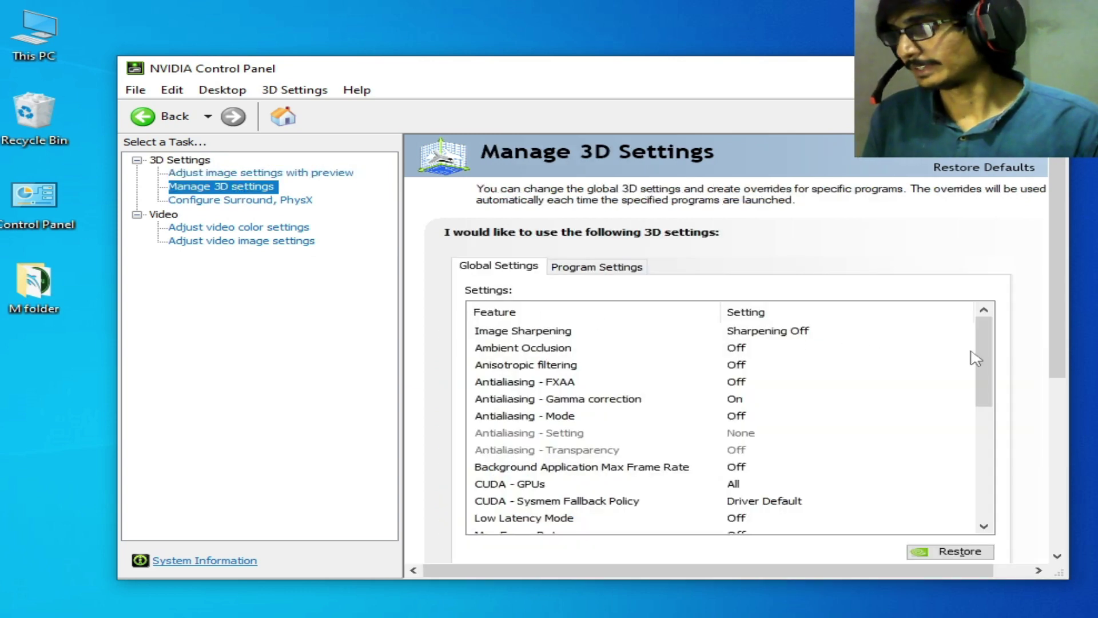
{"action": "left_click_drag", "start_coordinate": [990, 347], "coordinate": [955, 449]}
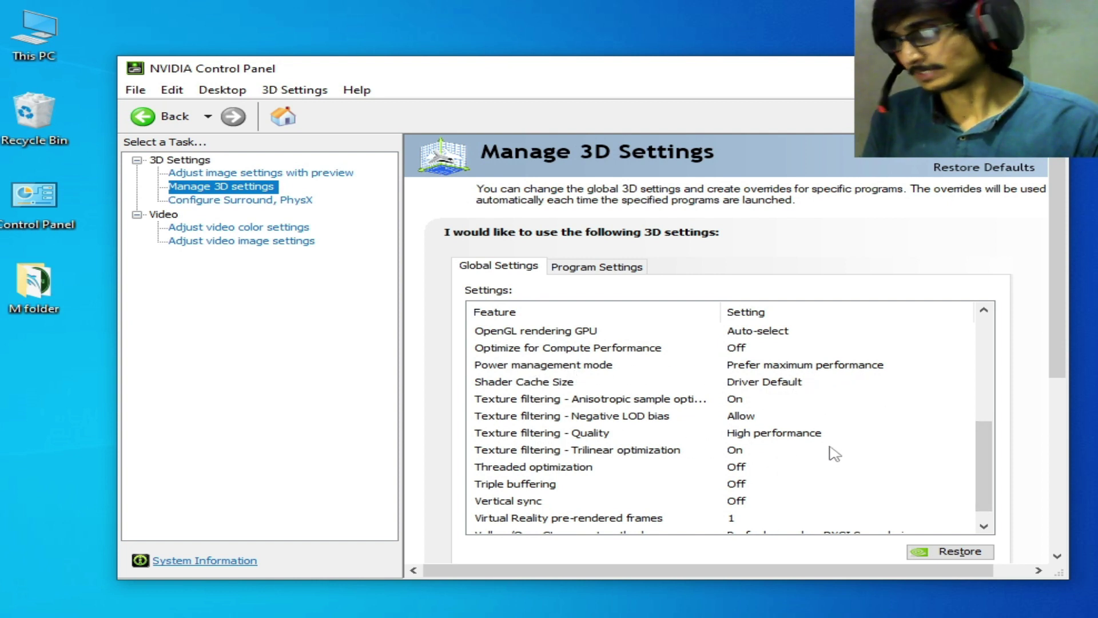
{"action": "left_click_drag", "start_coordinate": [993, 465], "coordinate": [525, 490]}
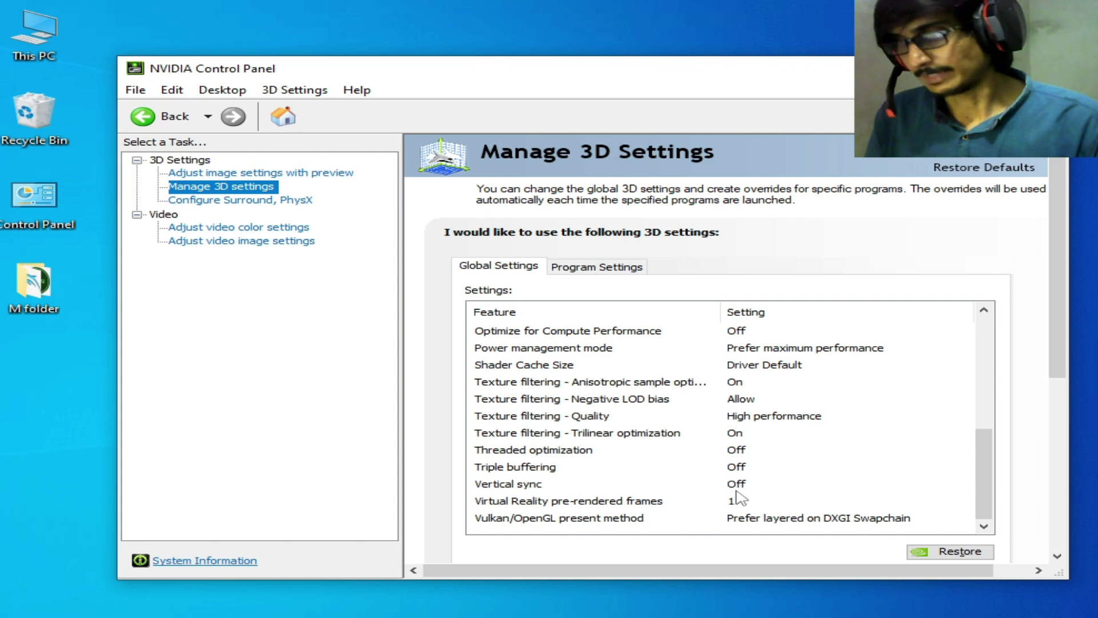
{"action": "left_click_drag", "start_coordinate": [987, 501], "coordinate": [998, 375]}
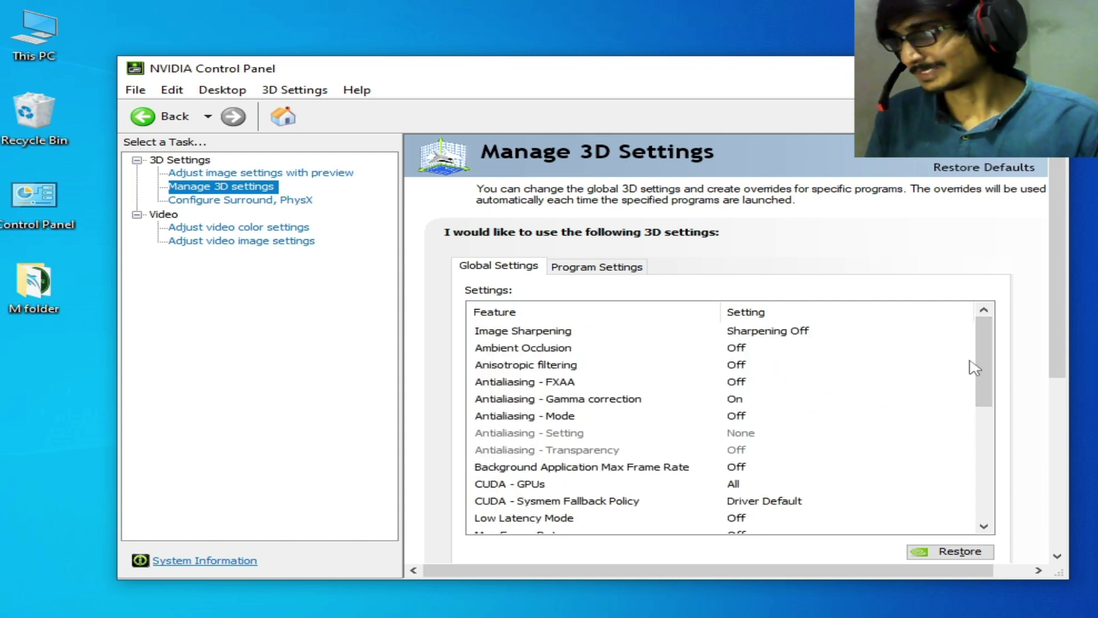